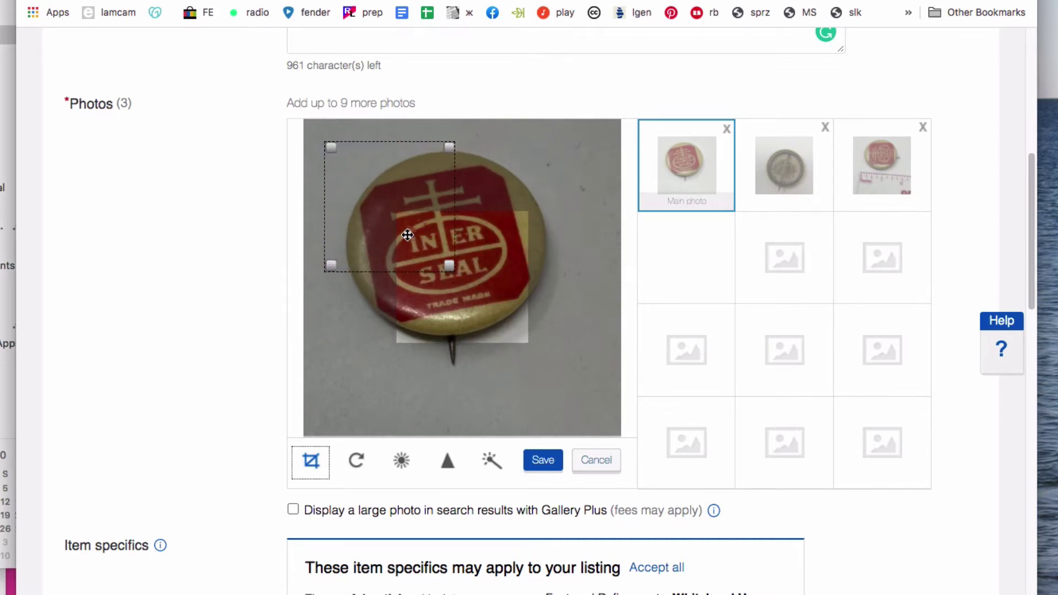
# Step: Crop the main photo of the Inter Seal button closer around the whole badge, including its pin, and save the crop
pyautogui.moveTo(452, 272); pyautogui.dragTo(470, 323)
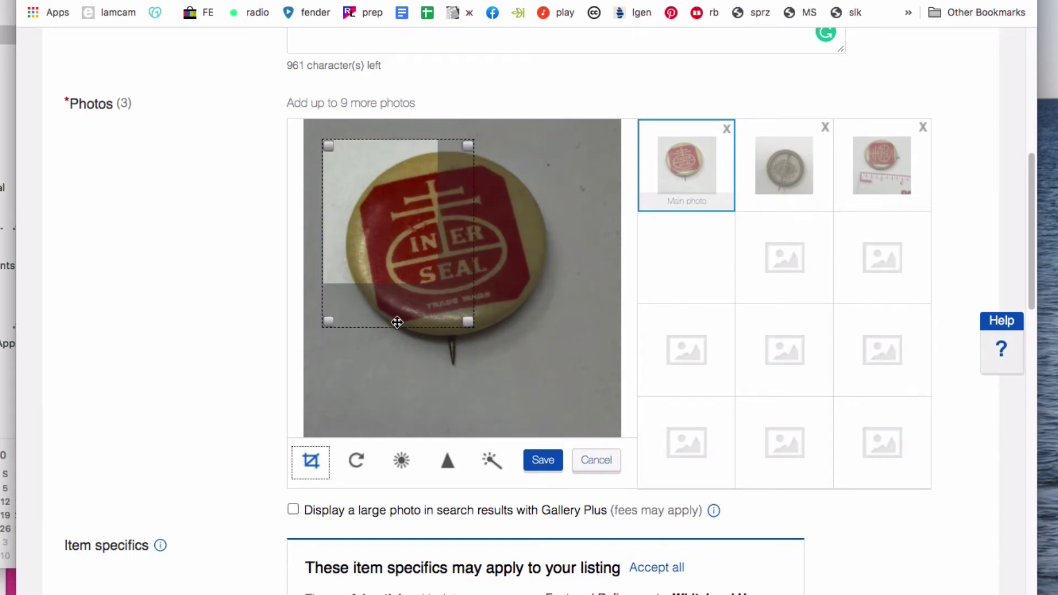
pyautogui.click(594, 460)
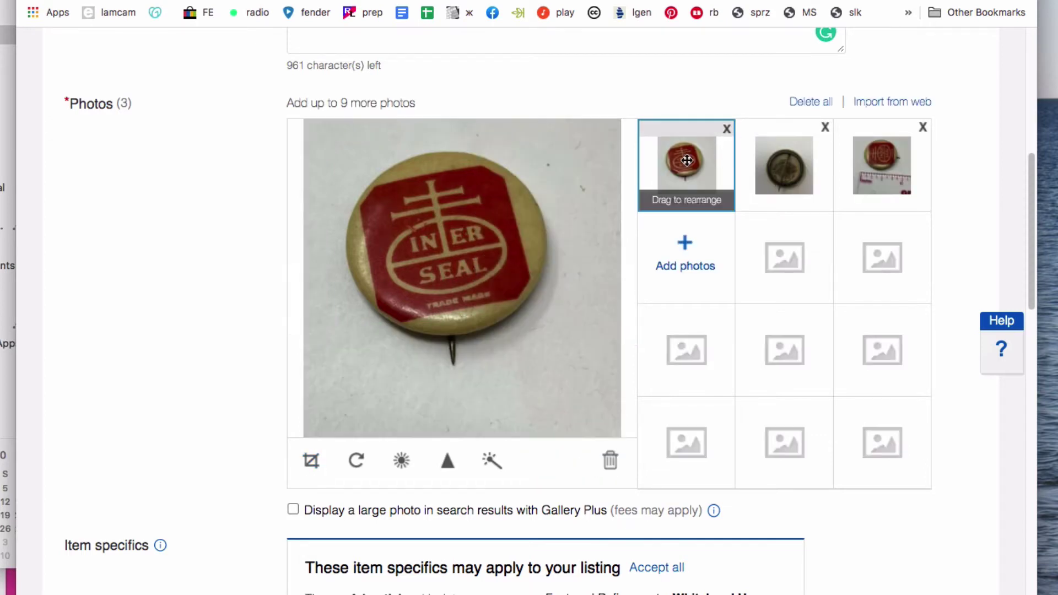
pyautogui.click(310, 463)
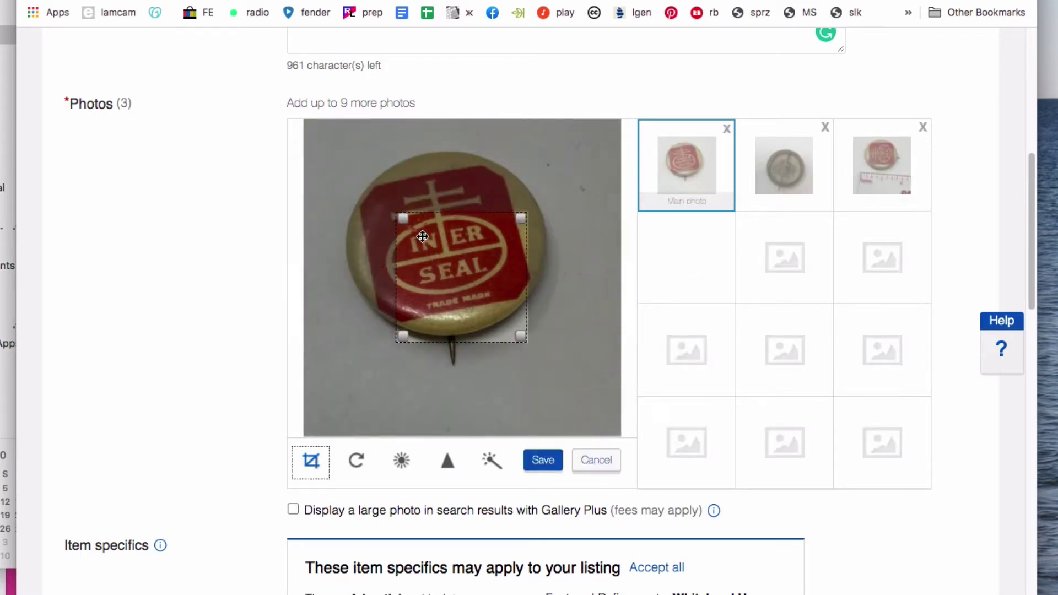
pyautogui.moveTo(402, 219); pyautogui.dragTo(289, 142)
pyautogui.moveTo(518, 334); pyautogui.dragTo(594, 387)
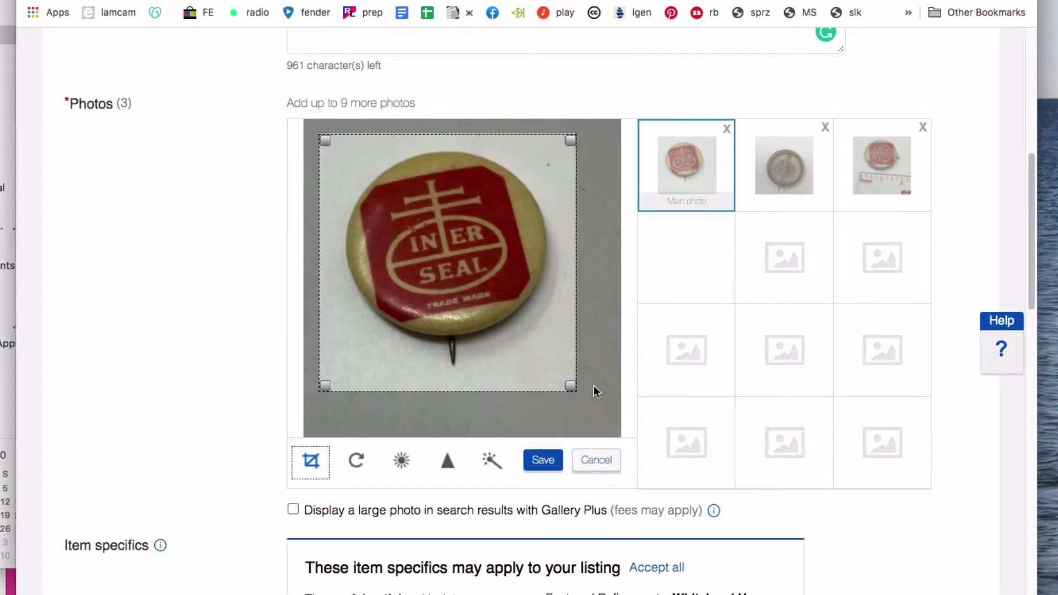
pyautogui.click(544, 461)
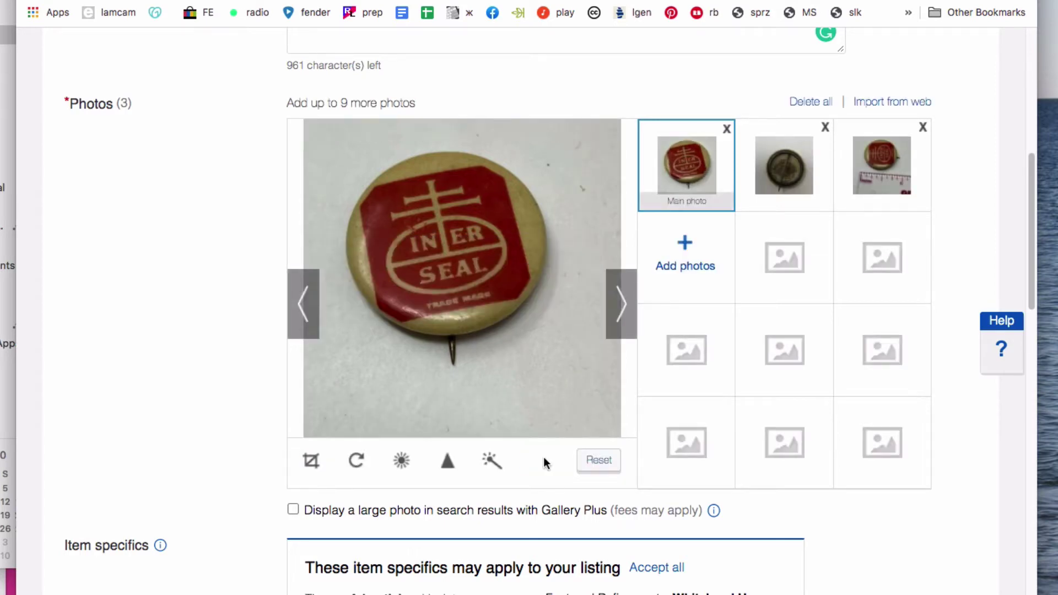
# Step: Try 200% sharpening and the automatic enhancement on the main button photo, discarding both previews
pyautogui.click(356, 461)
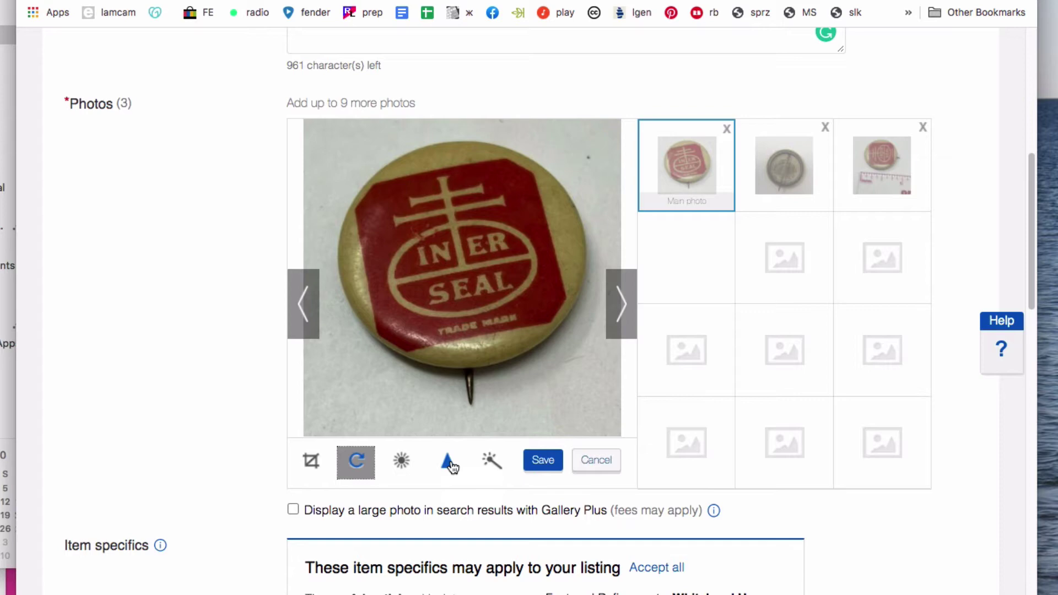
pyautogui.click(448, 464)
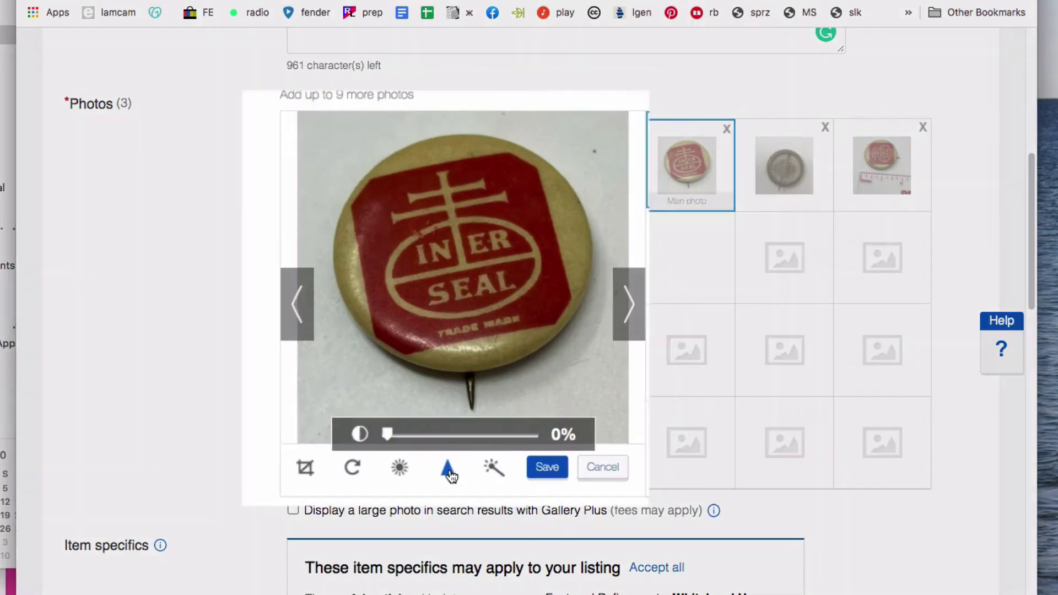
pyautogui.click(449, 561)
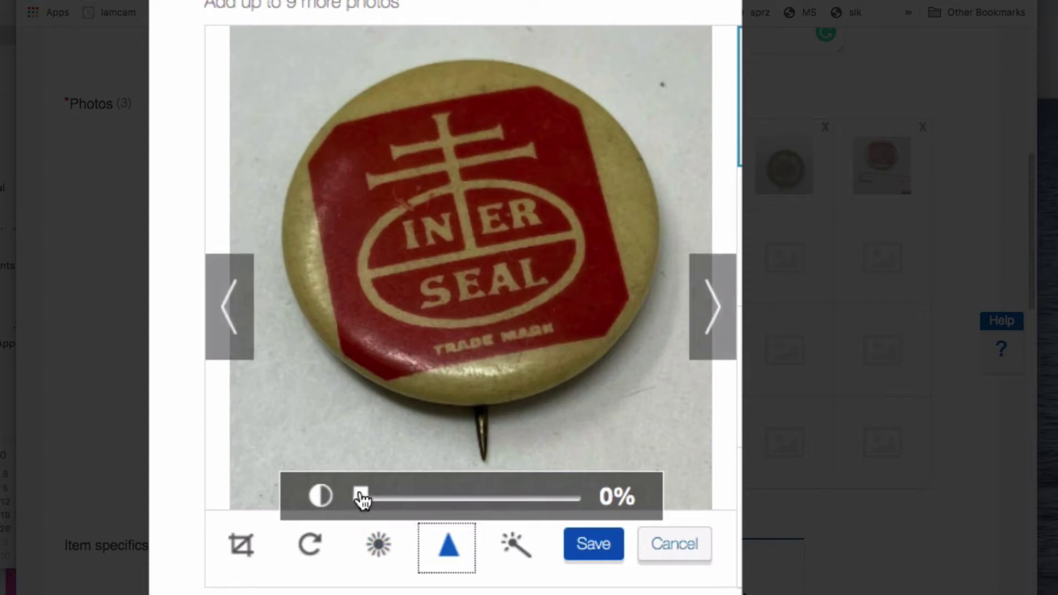
pyautogui.moveTo(363, 497); pyautogui.dragTo(590, 501)
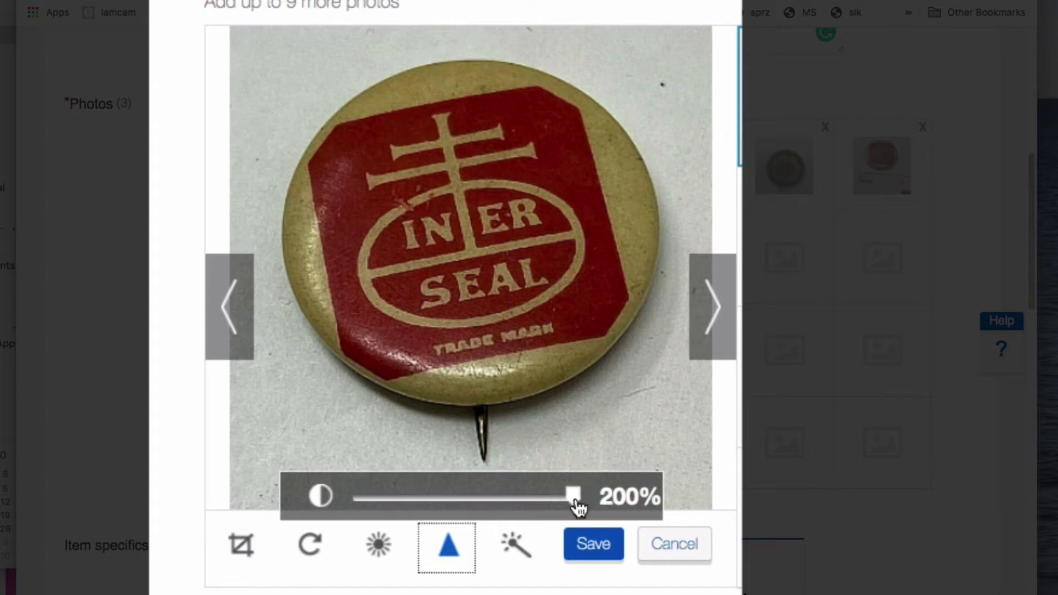
pyautogui.moveTo(578, 503); pyautogui.dragTo(349, 496)
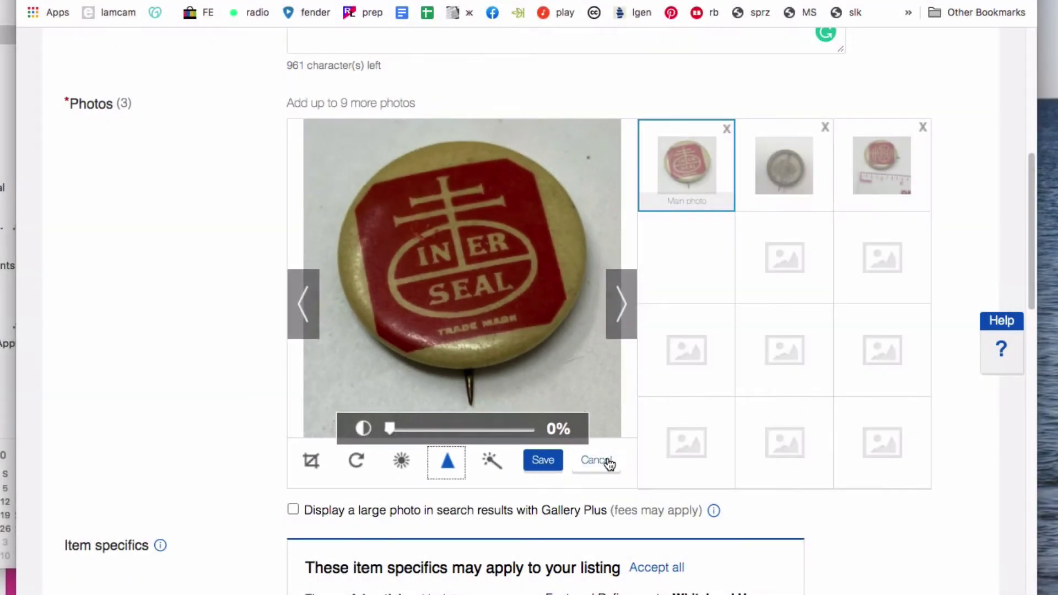
pyautogui.click(606, 460)
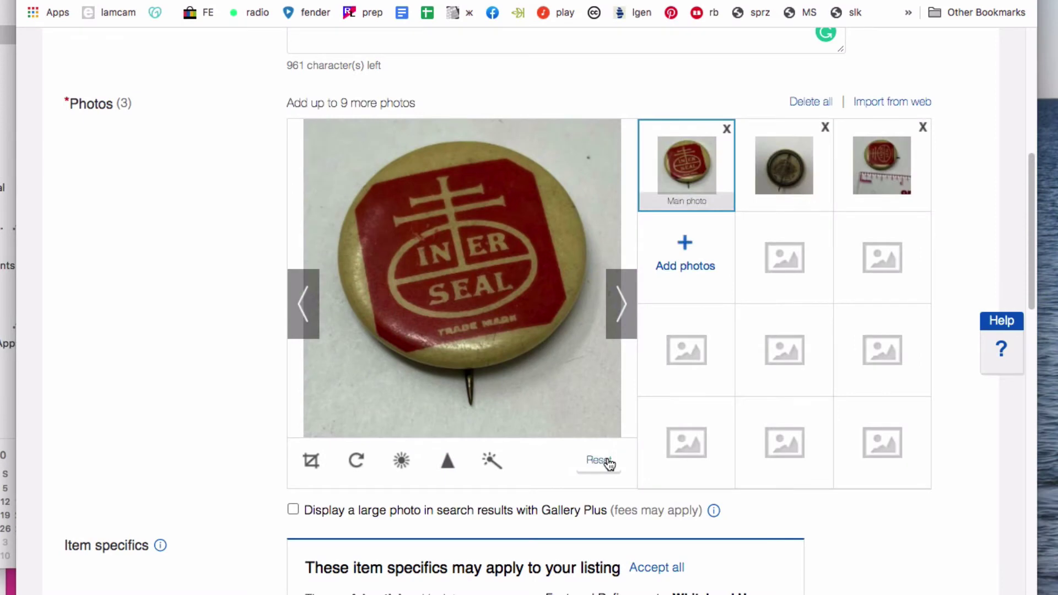
pyautogui.click(491, 460)
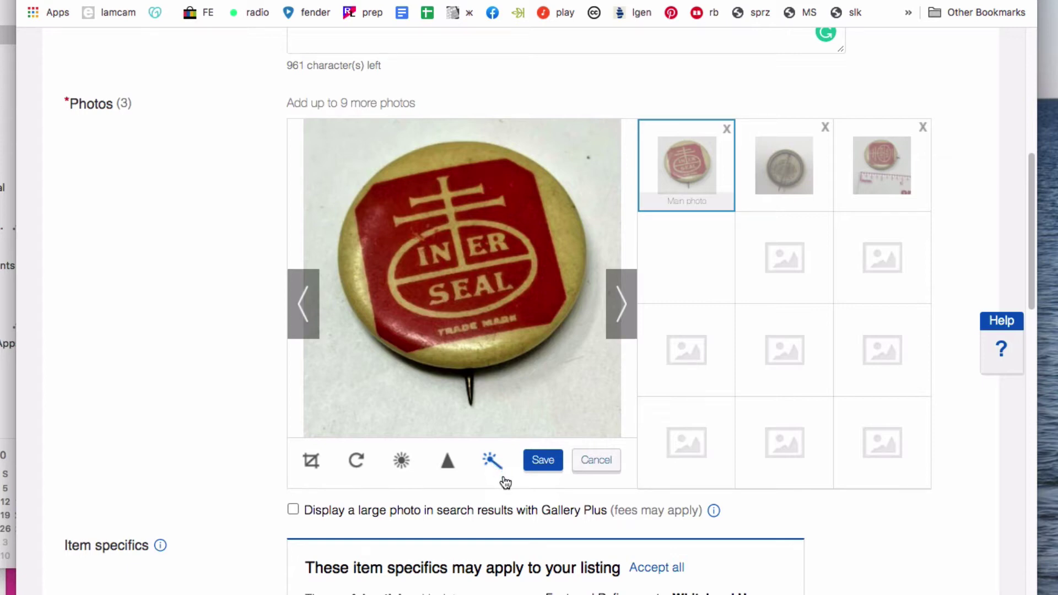
pyautogui.click(600, 467)
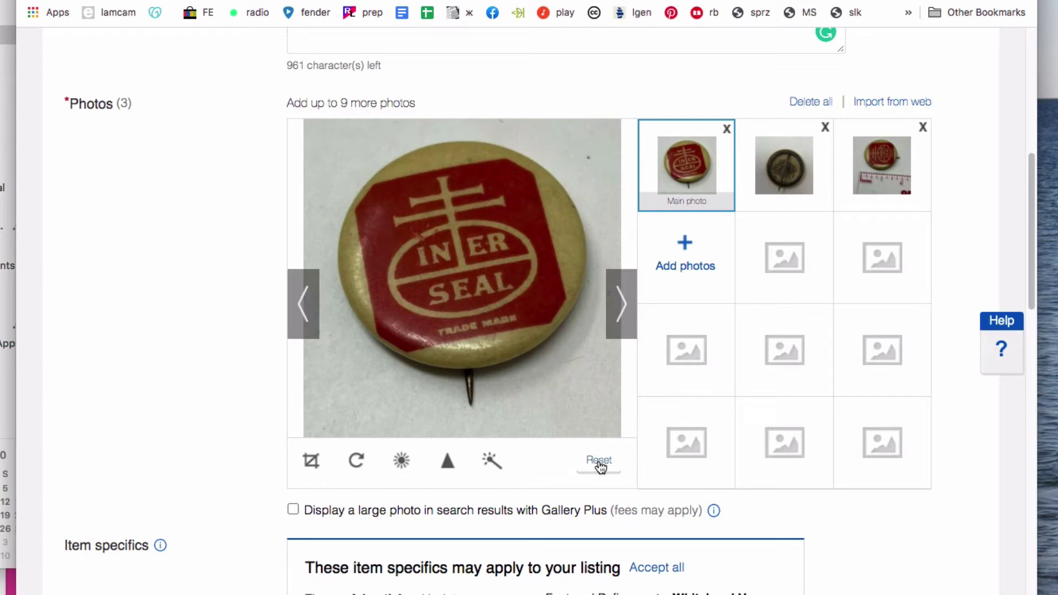
# Step: Set the main button photo's brightness to 41 and contrast to 25, and save the adjustment
pyautogui.click(402, 467)
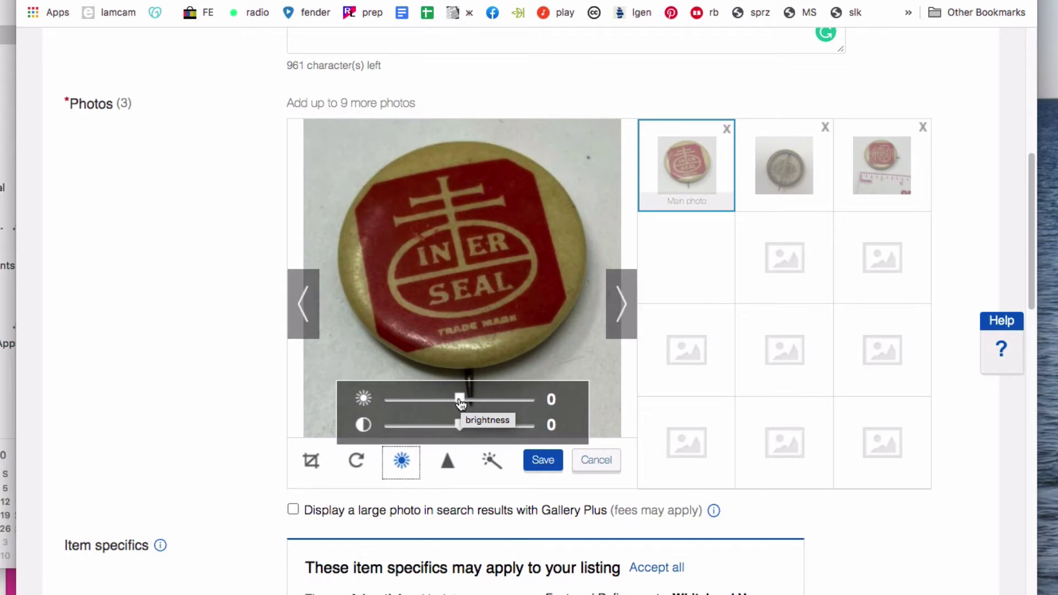
pyautogui.moveTo(460, 400); pyautogui.dragTo(482, 427)
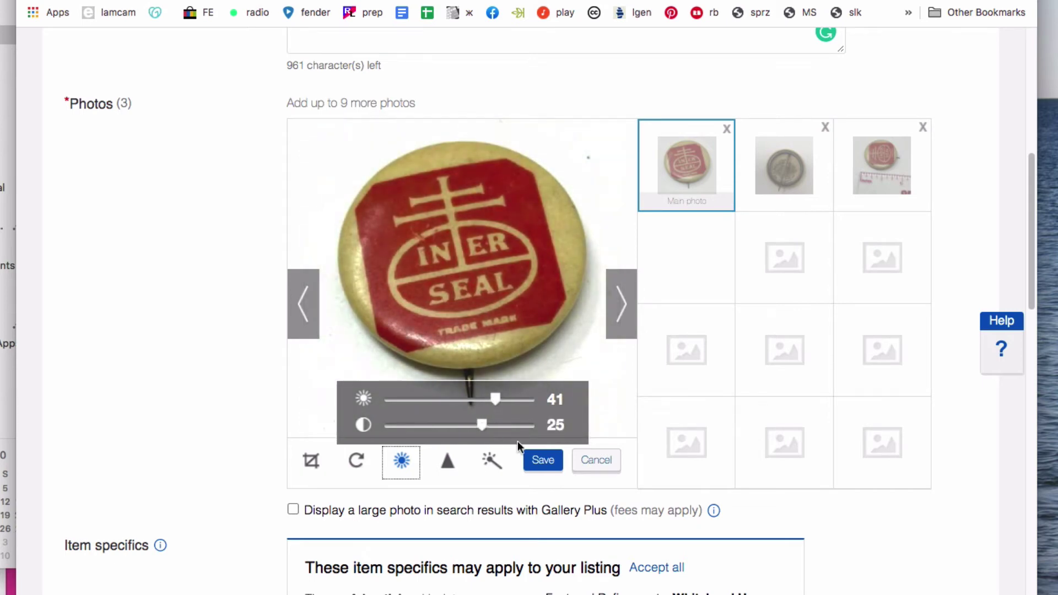
pyautogui.click(543, 462)
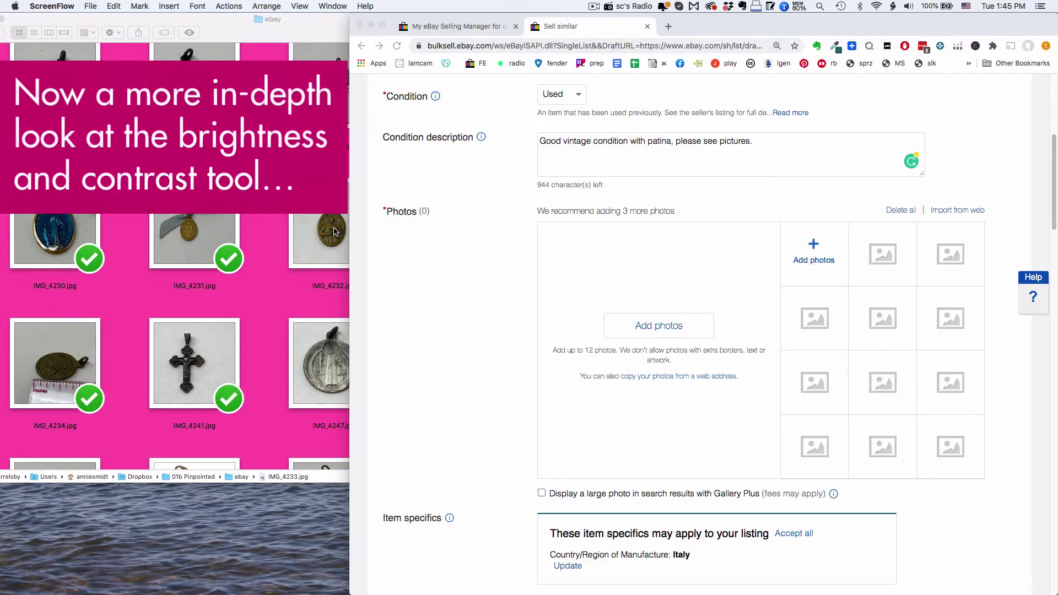
# Step: Add IMG_4232.jpg, IMG_4233.jpg and IMG_4234.jpg from the ebay folder to the new listing's photos
pyautogui.click(334, 232)
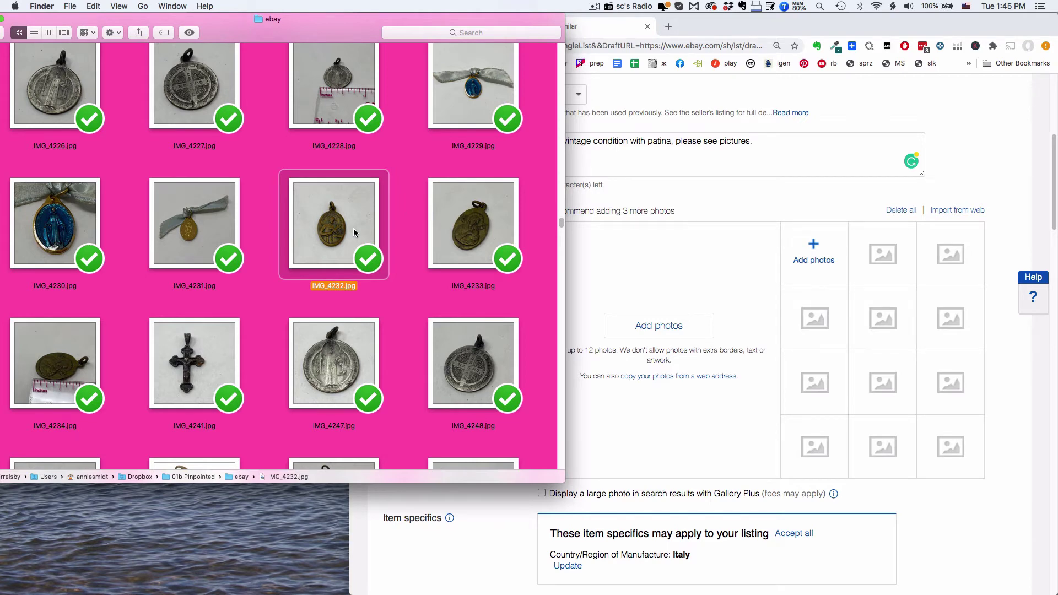
pyautogui.click(266, 203)
pyautogui.click(294, 206)
pyautogui.keyDown('super'); pyautogui.click(469, 243); pyautogui.keyUp('super')
pyautogui.keyDown('super'); pyautogui.click(56, 359); pyautogui.keyUp('super')
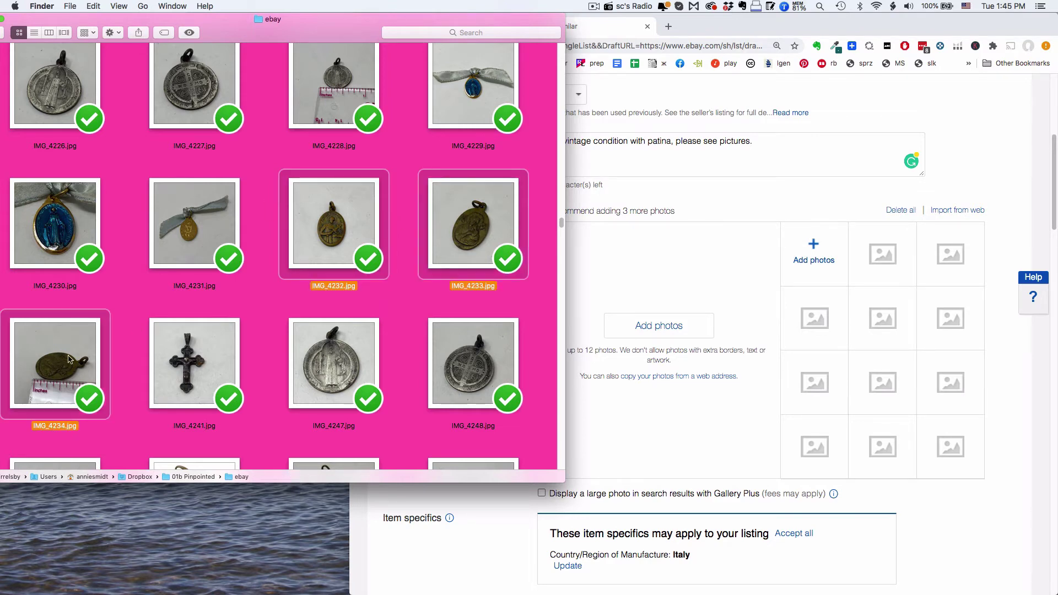
pyautogui.moveTo(476, 240); pyautogui.dragTo(816, 262)
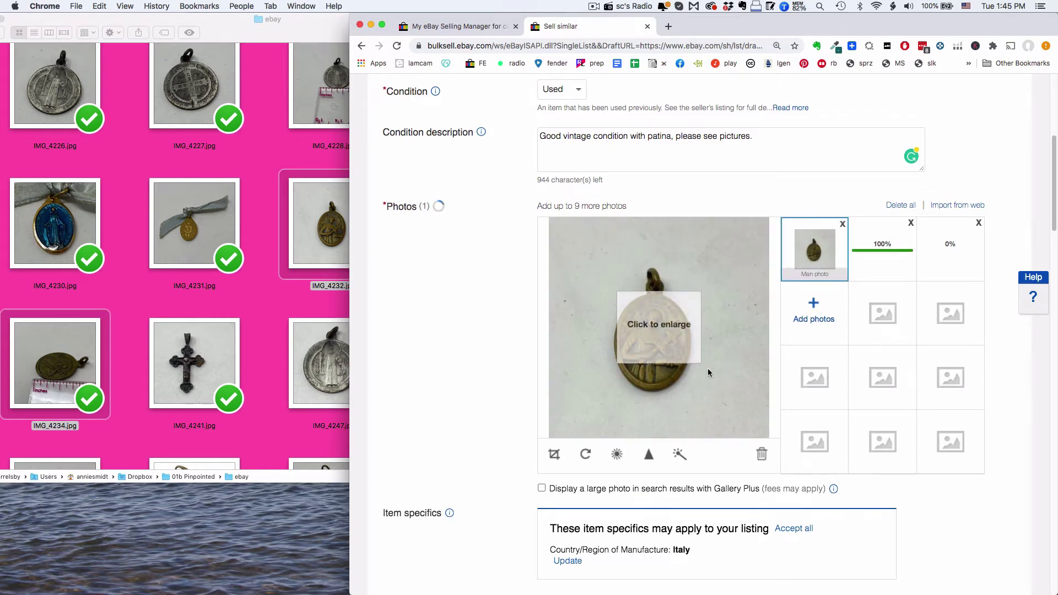
# Step: Crop the main medal photo closely around the whole medal and its ring, and save the crop
pyautogui.scroll(-2, 708, 368)
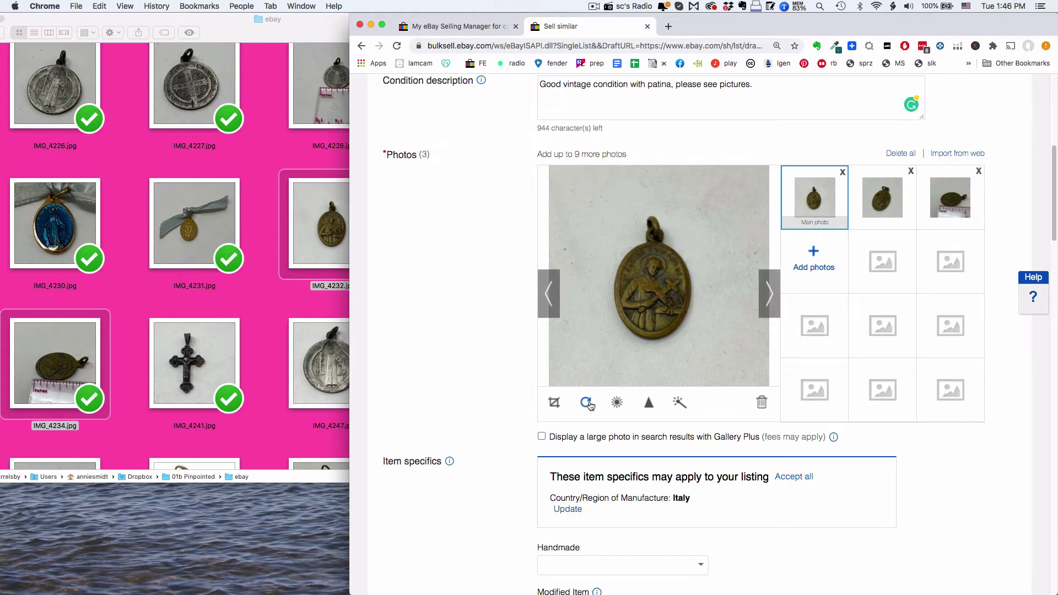
pyautogui.click(553, 402)
pyautogui.moveTo(659, 267); pyautogui.dragTo(636, 251)
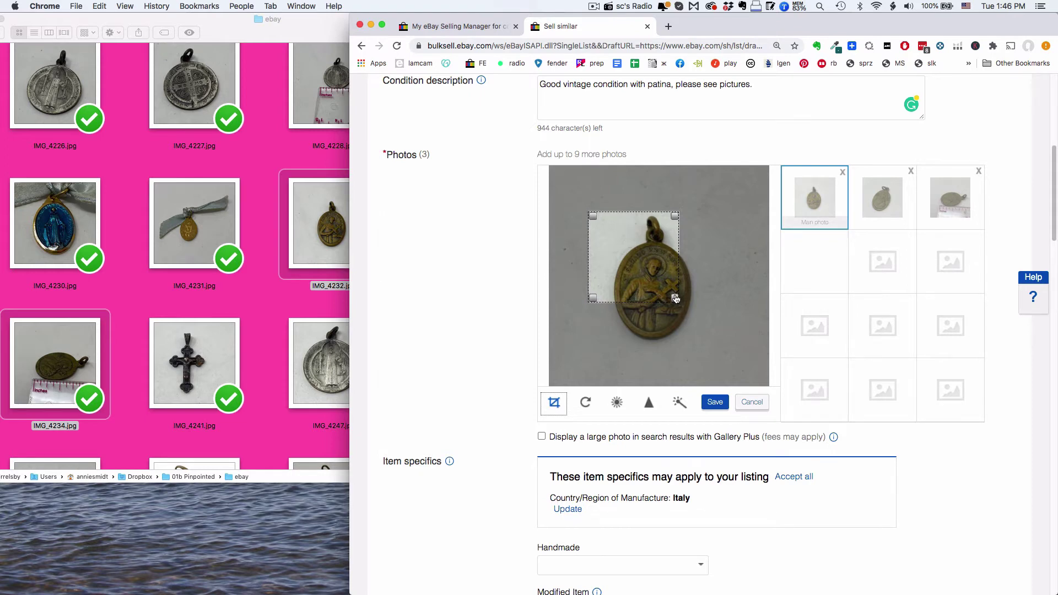
pyautogui.moveTo(677, 299); pyautogui.dragTo(694, 319)
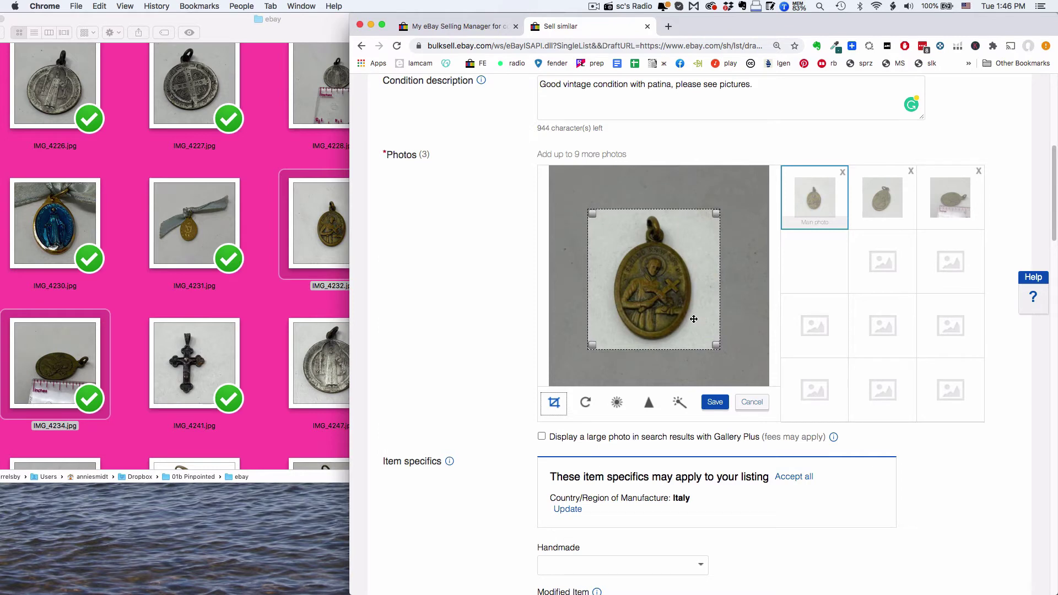
pyautogui.click(714, 403)
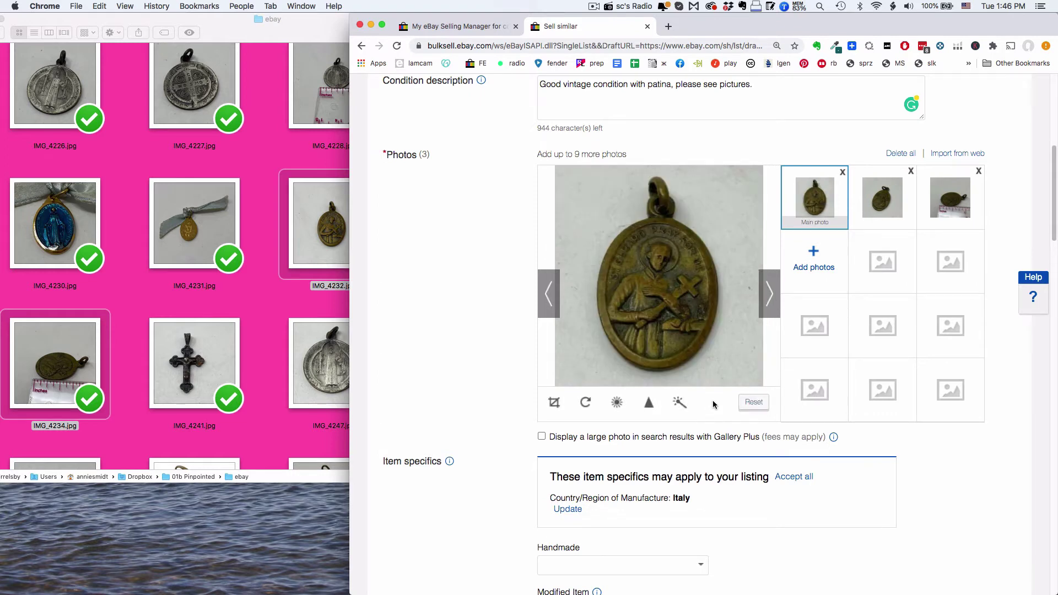
# Step: Save the main medal photo with brightness 60 and contrast 42, and check the result in the enlarged view
pyautogui.click(618, 404)
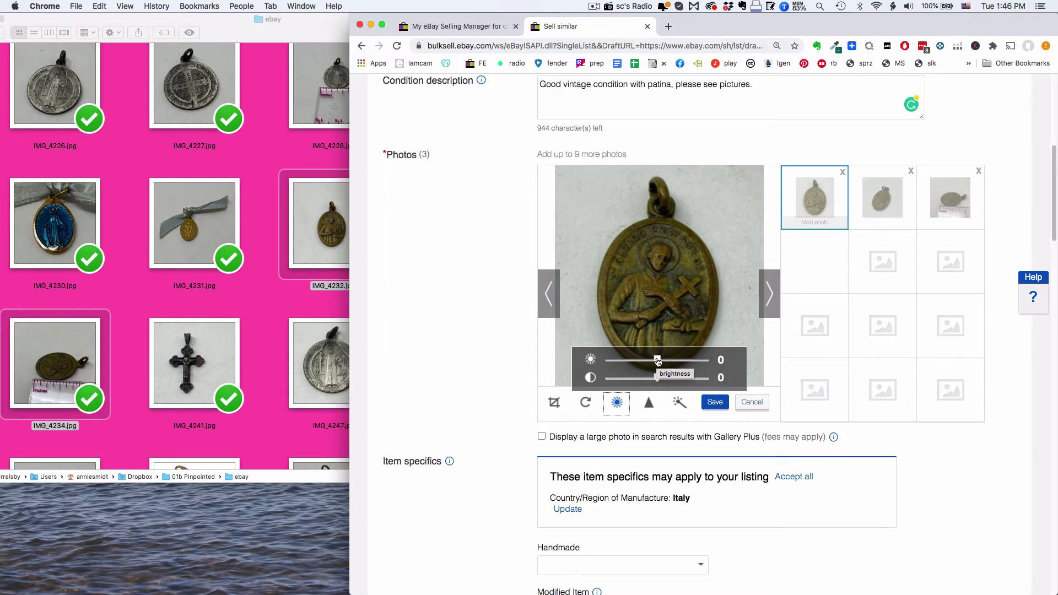
pyautogui.moveTo(657, 361); pyautogui.dragTo(695, 362)
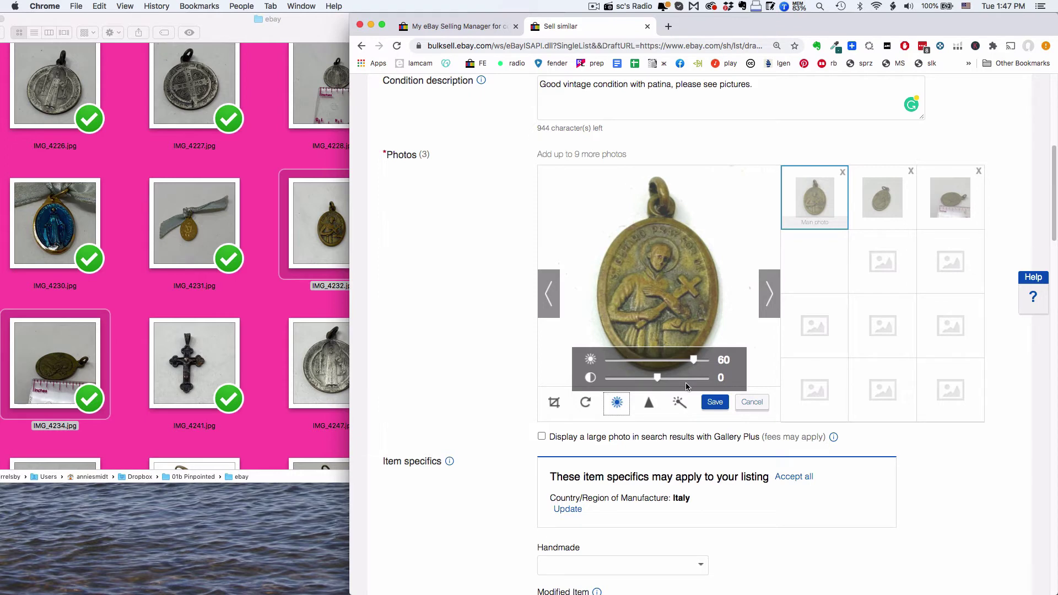
pyautogui.moveTo(657, 378); pyautogui.dragTo(684, 379)
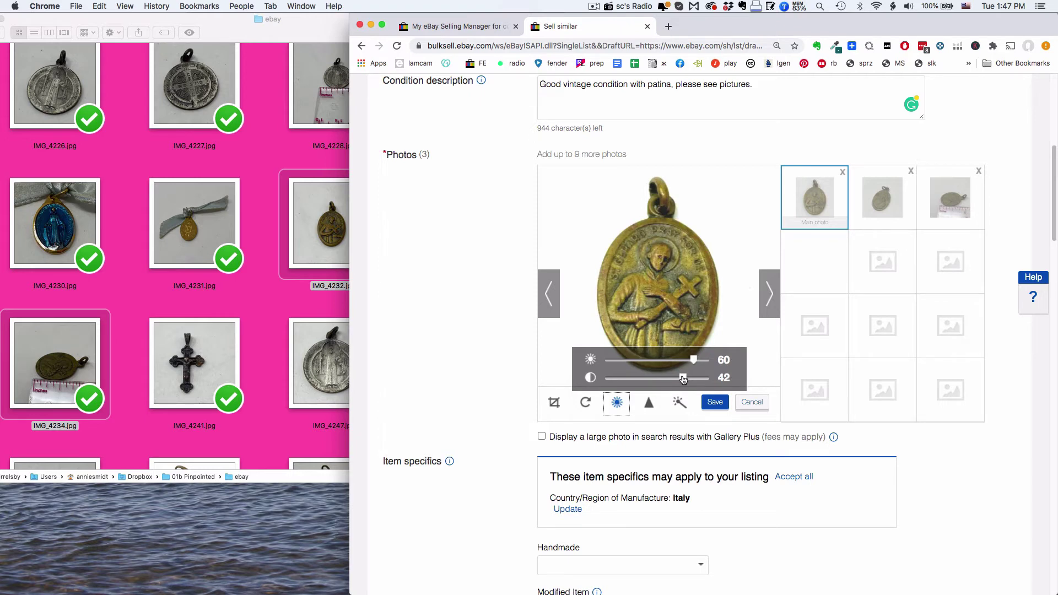
pyautogui.click(717, 402)
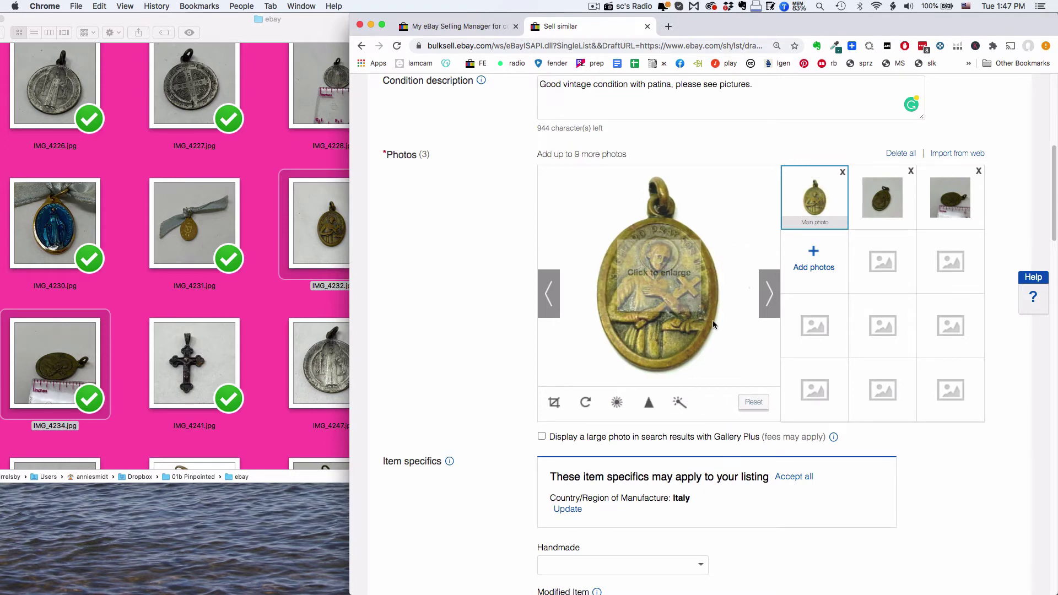
pyautogui.moveTo(774, 594)
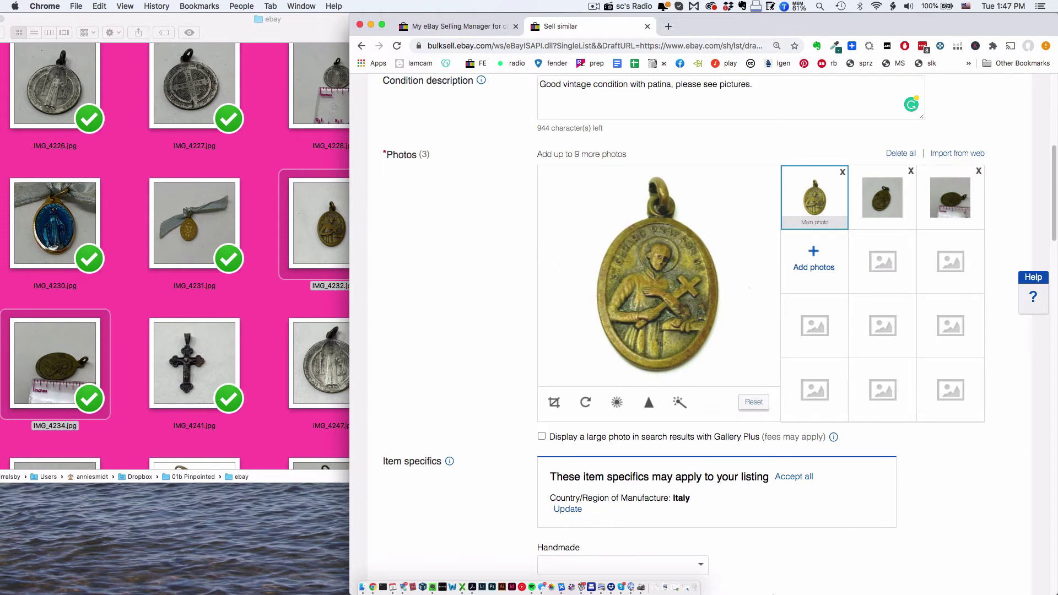
pyautogui.click(670, 274)
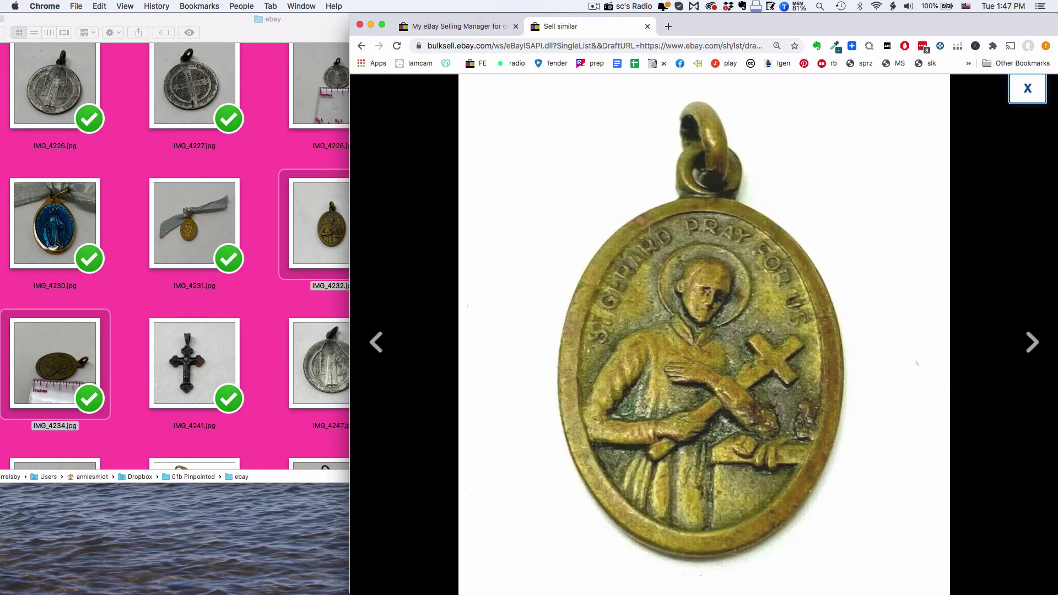
pyautogui.click(1028, 89)
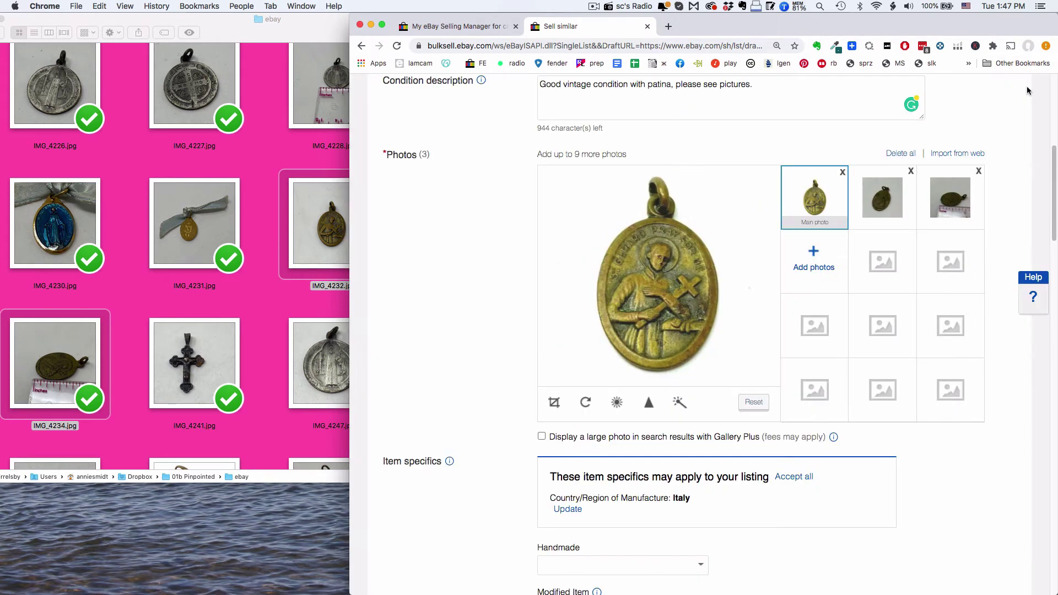
# Step: Set the second medal photo's brightness to 54 and contrast to 68, and save the adjustment
pyautogui.click(890, 200)
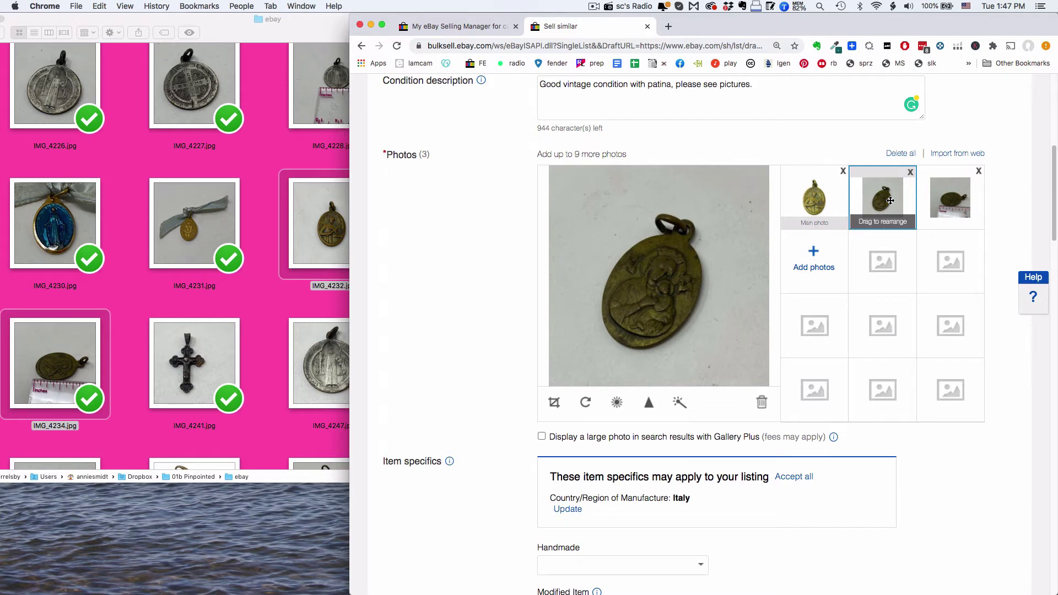
pyautogui.click(617, 403)
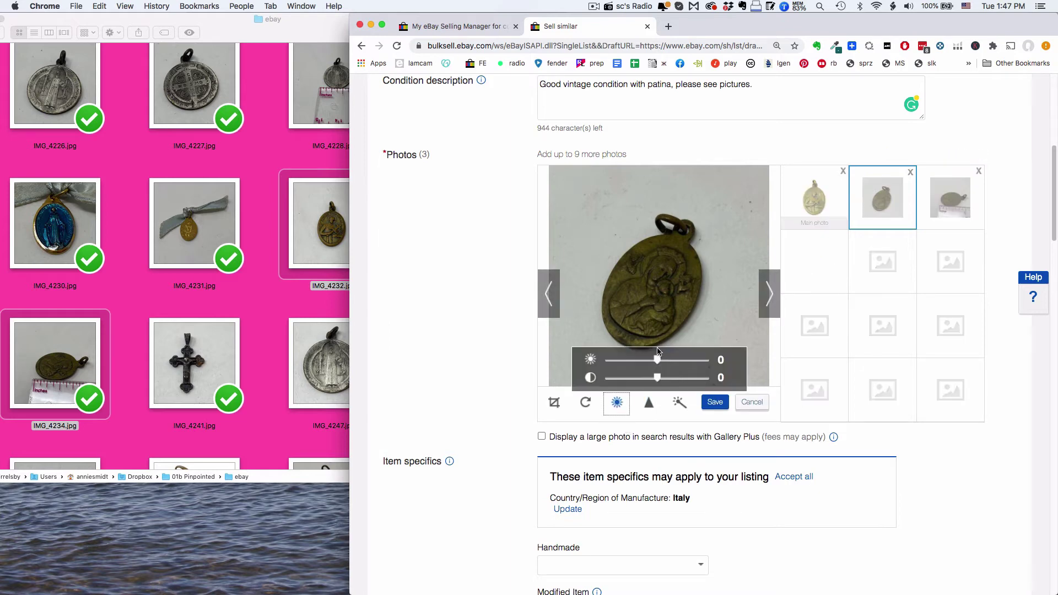
pyautogui.moveTo(658, 360); pyautogui.dragTo(698, 380)
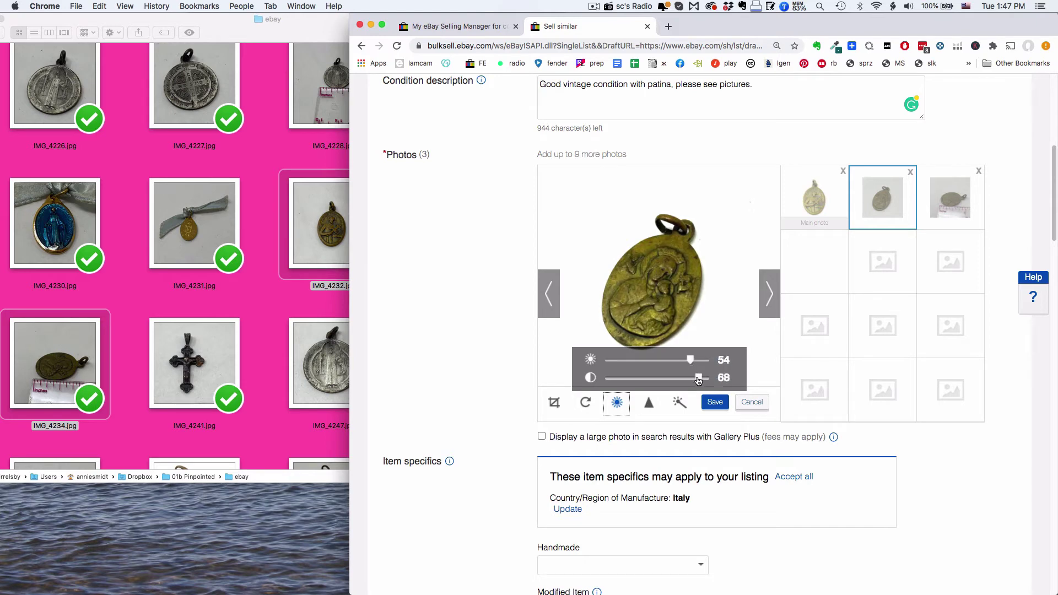
pyautogui.click(714, 403)
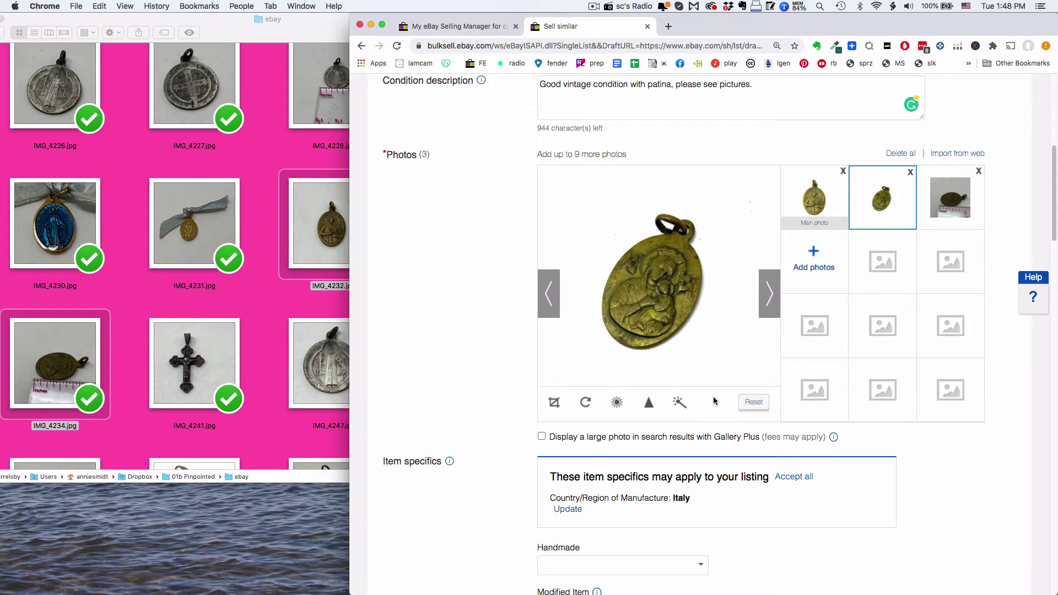
# Step: Set the third medal photo's brightness to 60 and contrast to 52, and save the adjustment
pyautogui.click(949, 196)
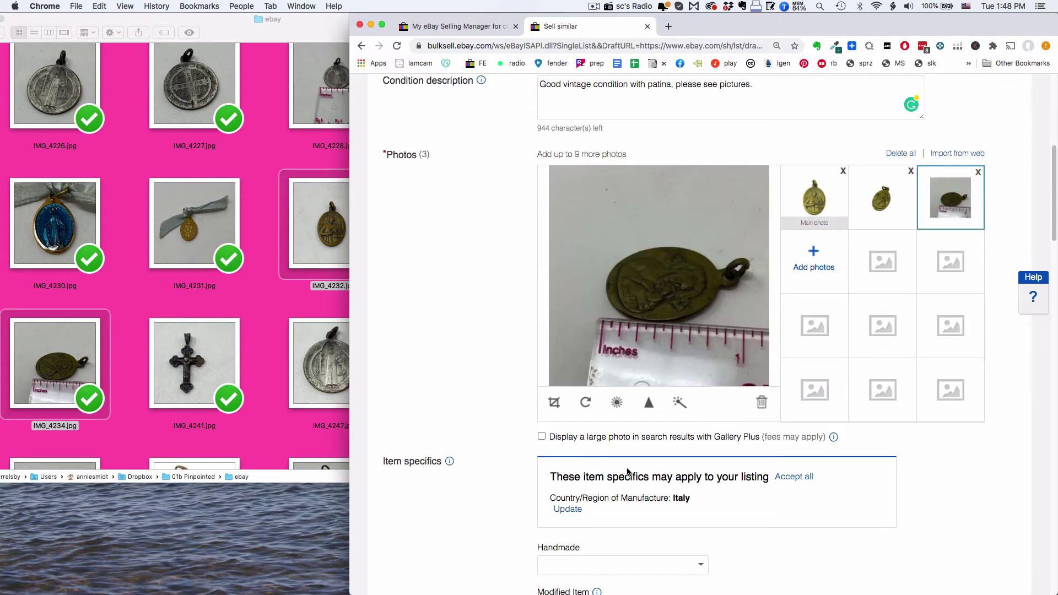
pyautogui.click(617, 407)
pyautogui.moveTo(656, 360); pyautogui.dragTo(696, 362)
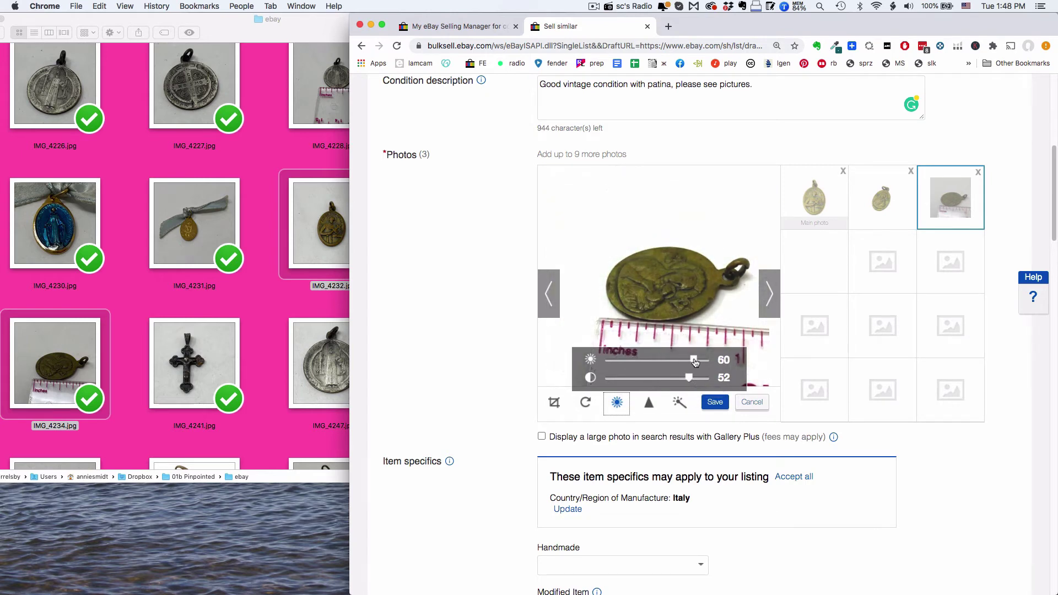
pyautogui.click(716, 403)
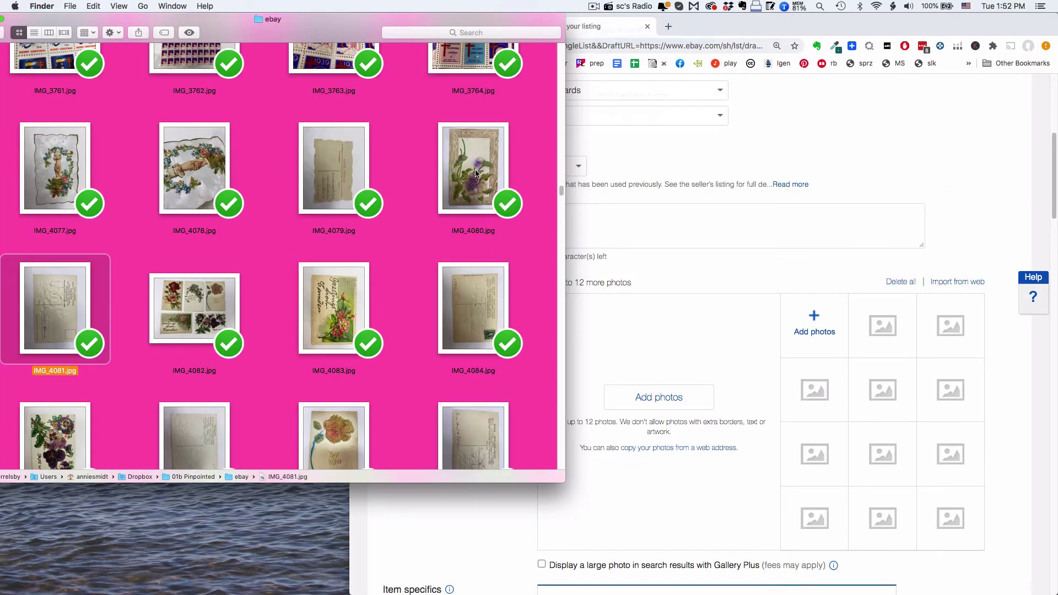
# Step: Add IMG_4080.jpg and IMG_4081.jpg from the ebay folder to the postcard listing's photos
pyautogui.click(476, 150)
pyautogui.keyDown('super'); pyautogui.click(49, 304); pyautogui.keyUp('super')
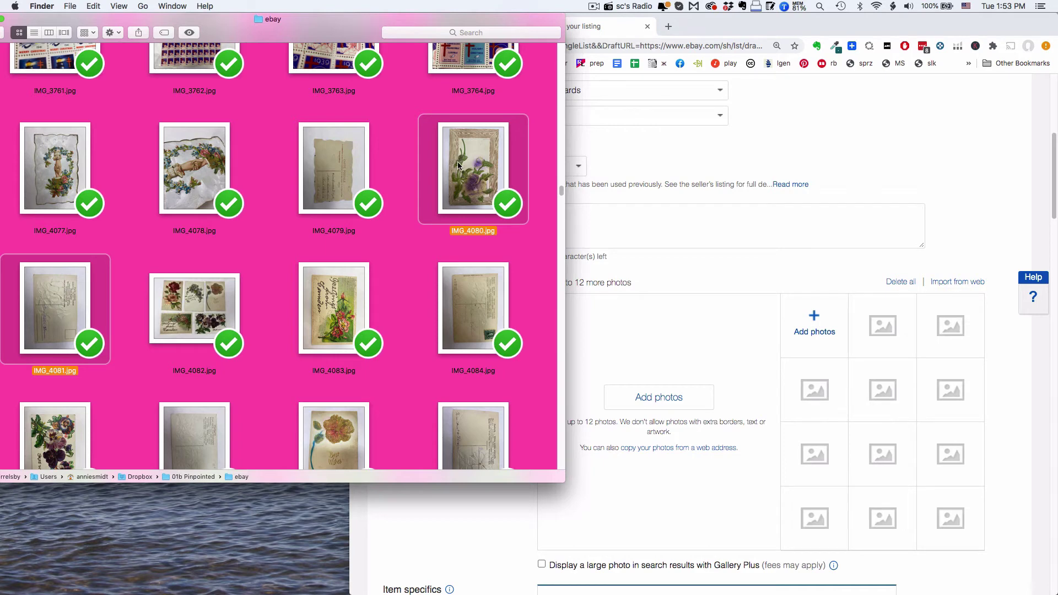
pyautogui.moveTo(458, 165); pyautogui.dragTo(816, 325)
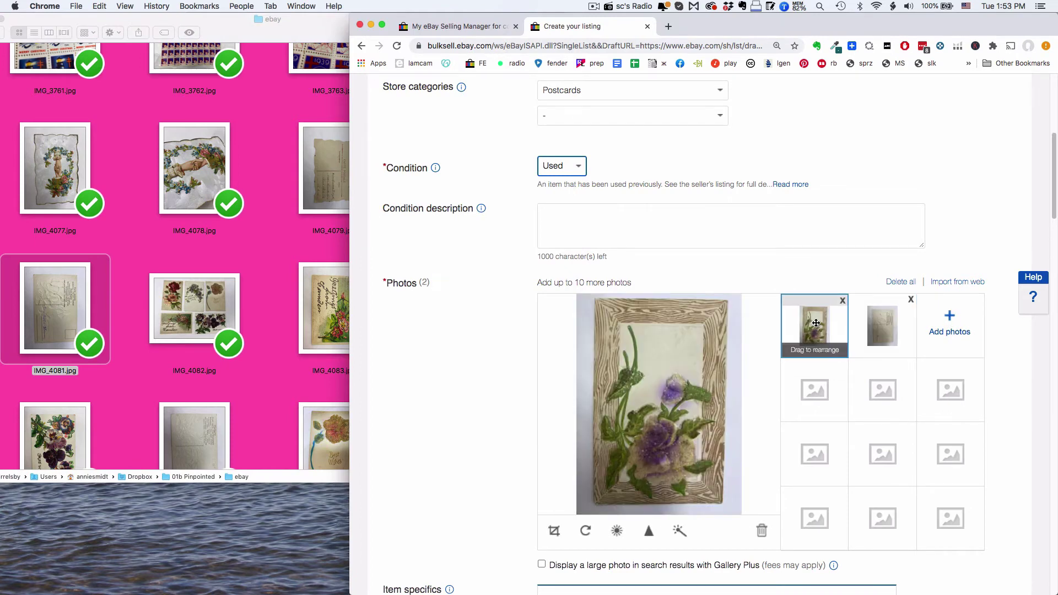
pyautogui.scroll(-3, 815, 325)
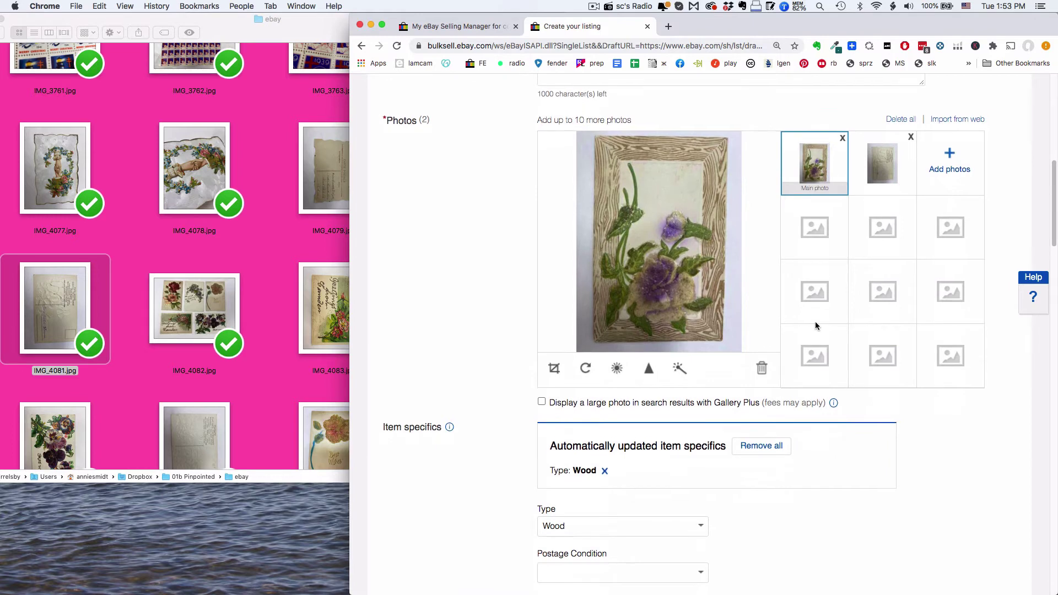
pyautogui.scroll(1, 815, 325)
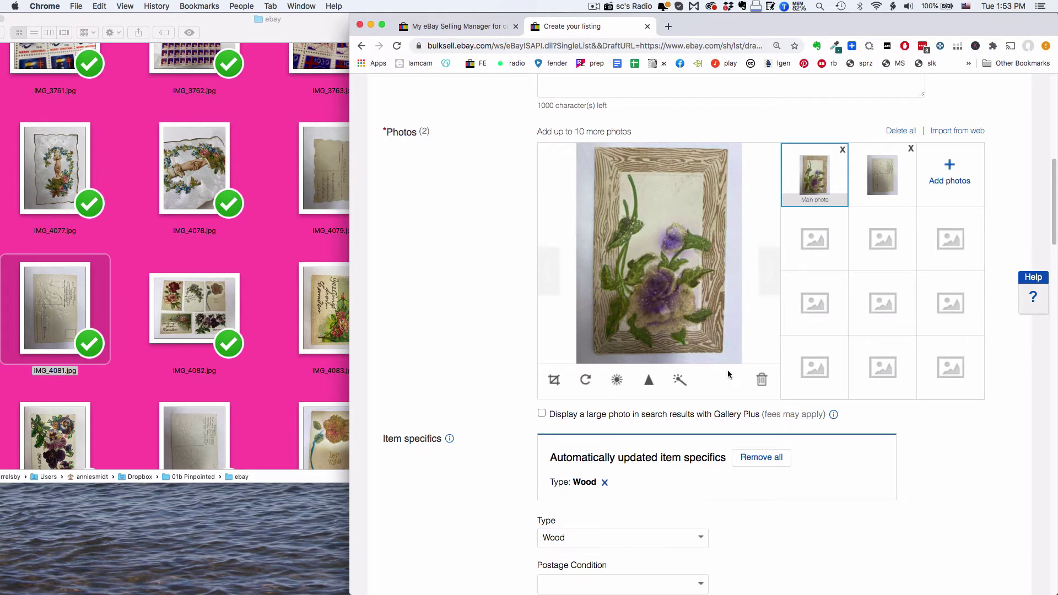
# Step: Rotate the main postcard photo to landscape, crop it closely around the card's wood-pattern border, and save the edit
pyautogui.click(585, 380)
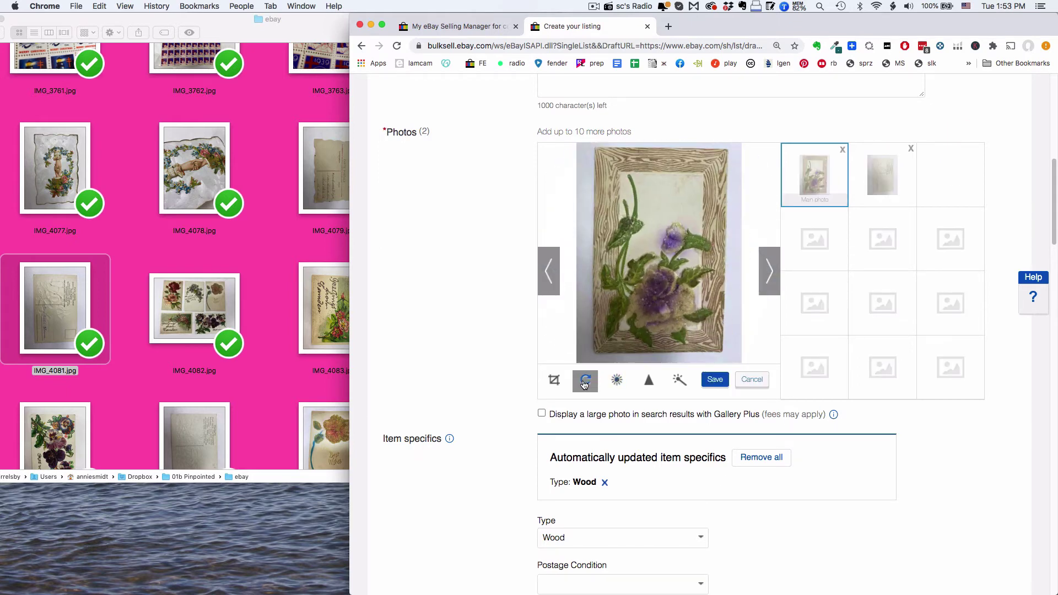
pyautogui.click(585, 383)
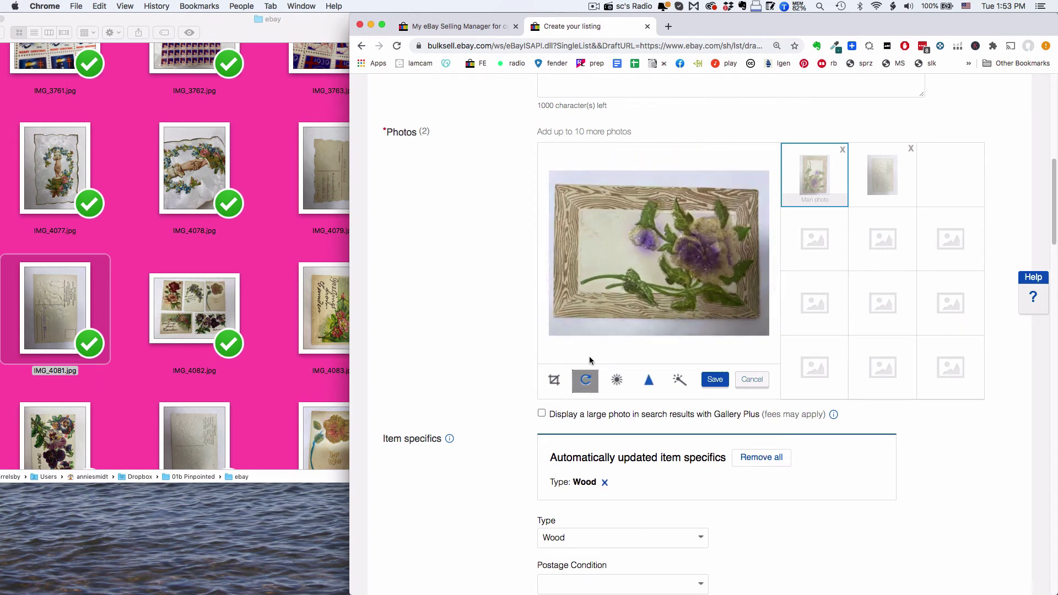
pyautogui.click(599, 247)
pyautogui.moveTo(663, 234); pyautogui.dragTo(589, 200)
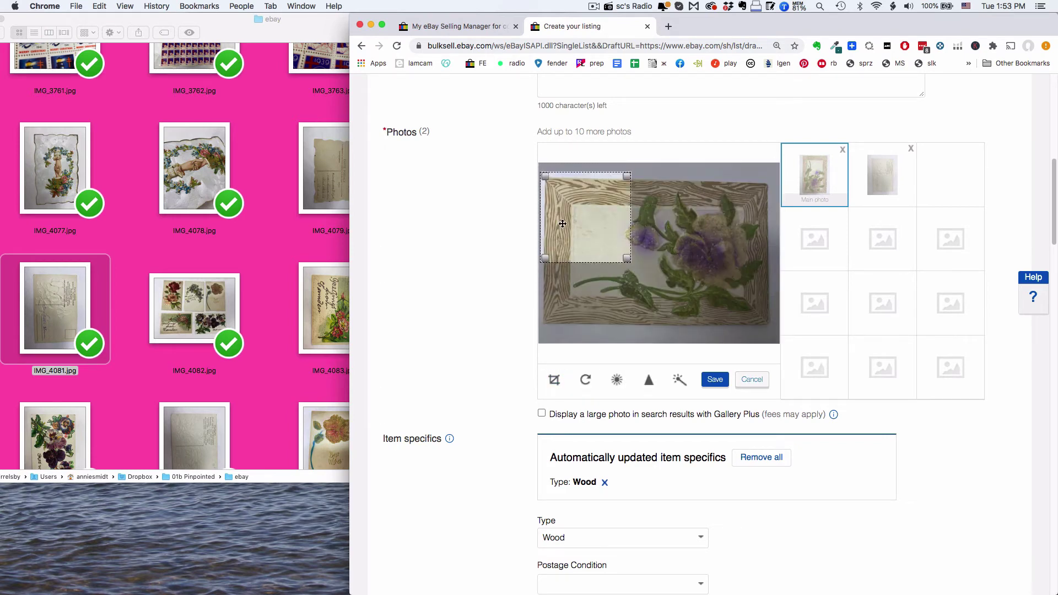
pyautogui.moveTo(546, 259); pyautogui.dragTo(545, 328)
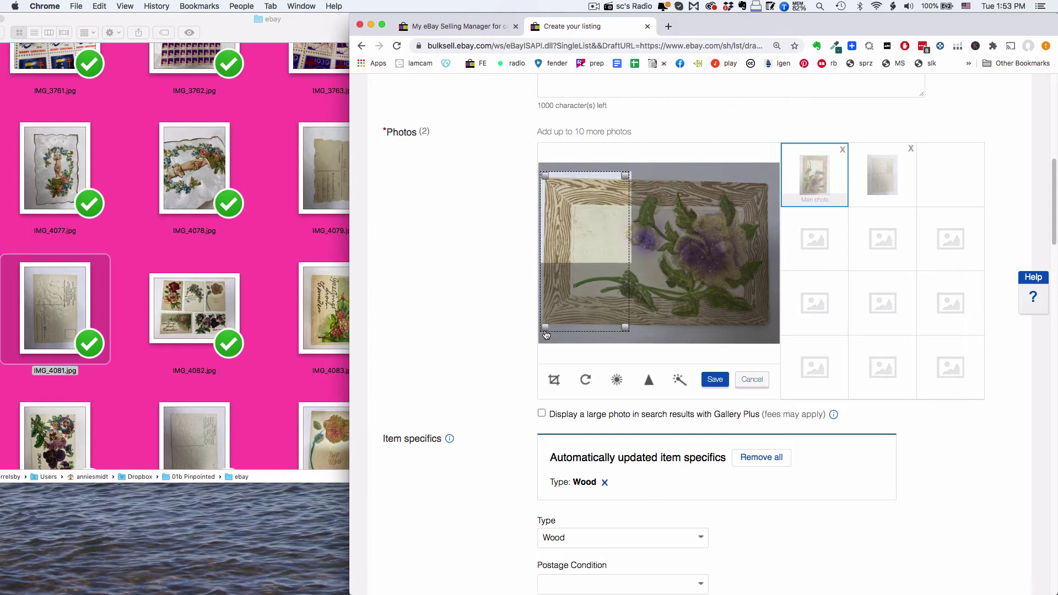
pyautogui.moveTo(663, 330); pyautogui.dragTo(772, 331)
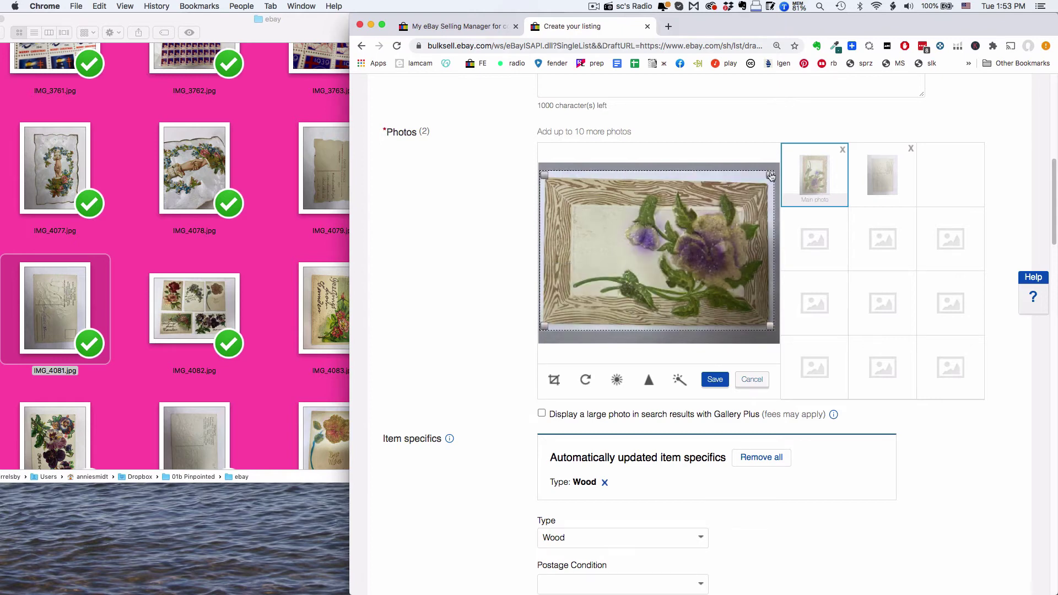
pyautogui.moveTo(771, 177); pyautogui.dragTo(771, 179)
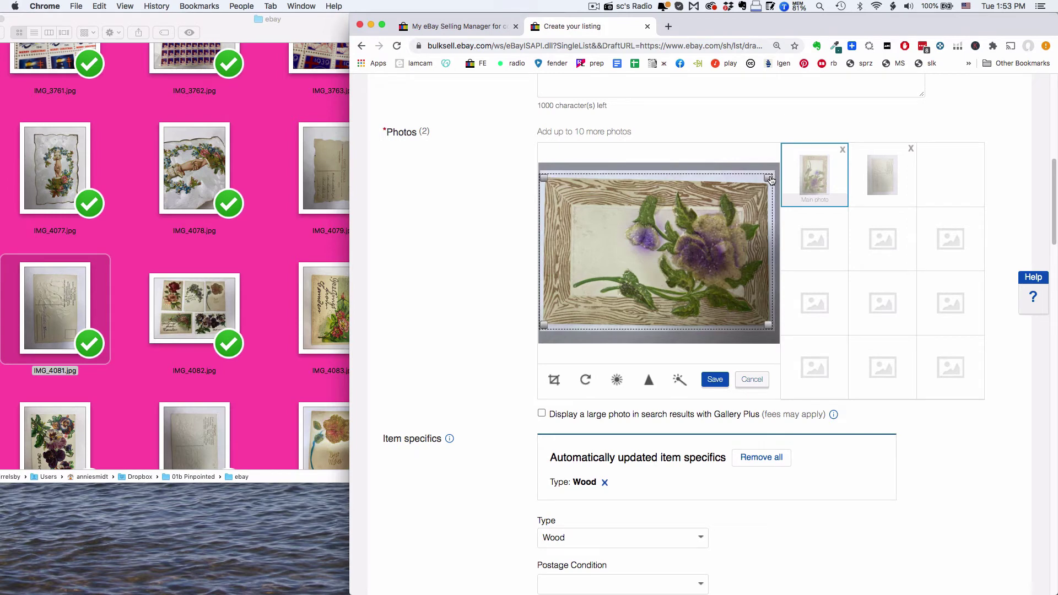
pyautogui.click(715, 380)
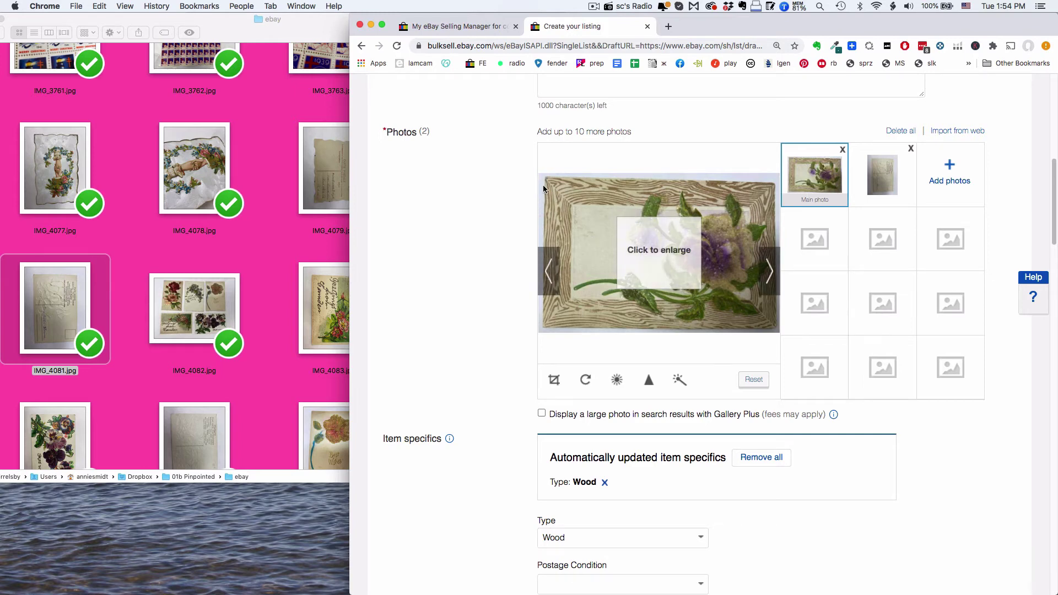
# Step: Set the main postcard photo's brightness to 43 and contrast to -12, and save the adjustment
pyautogui.click(615, 389)
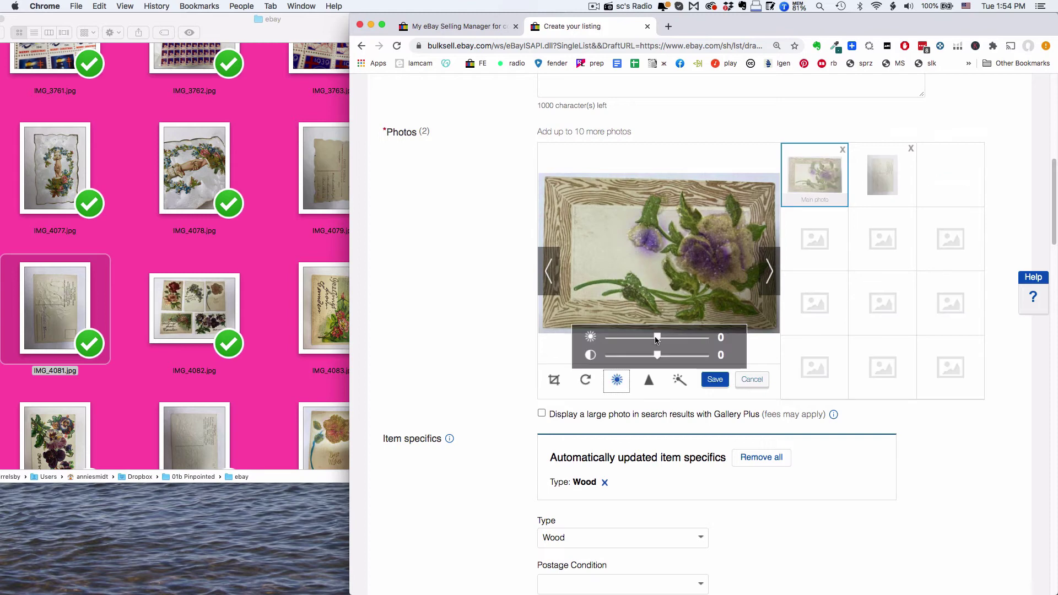
pyautogui.moveTo(658, 342); pyautogui.dragTo(674, 343)
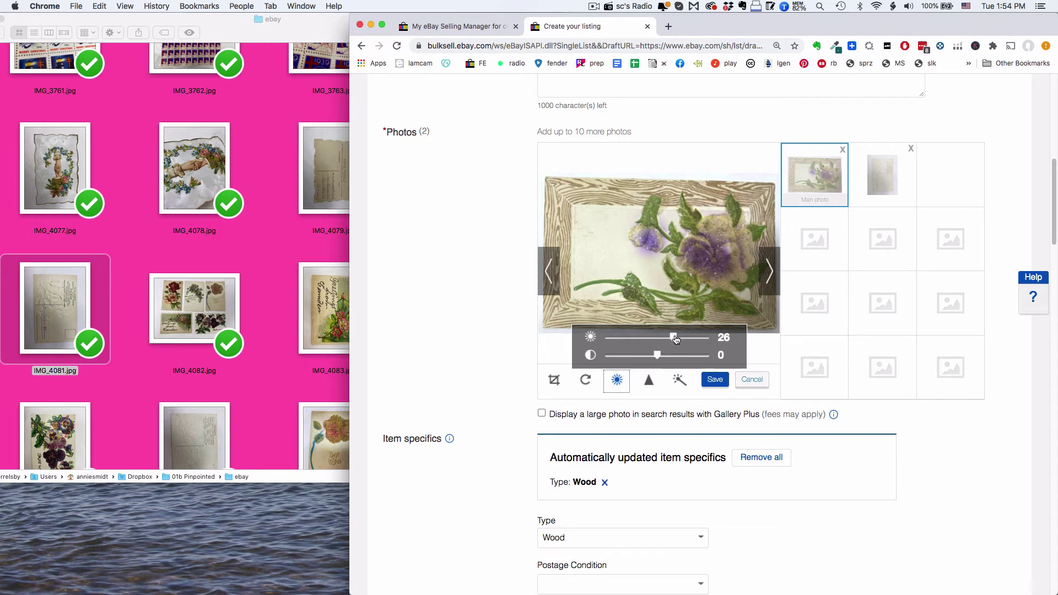
pyautogui.moveTo(675, 337)
pyautogui.mouseDown()
pyautogui.moveTo(715, 338)
pyautogui.moveTo(685, 341)
pyautogui.mouseUp()
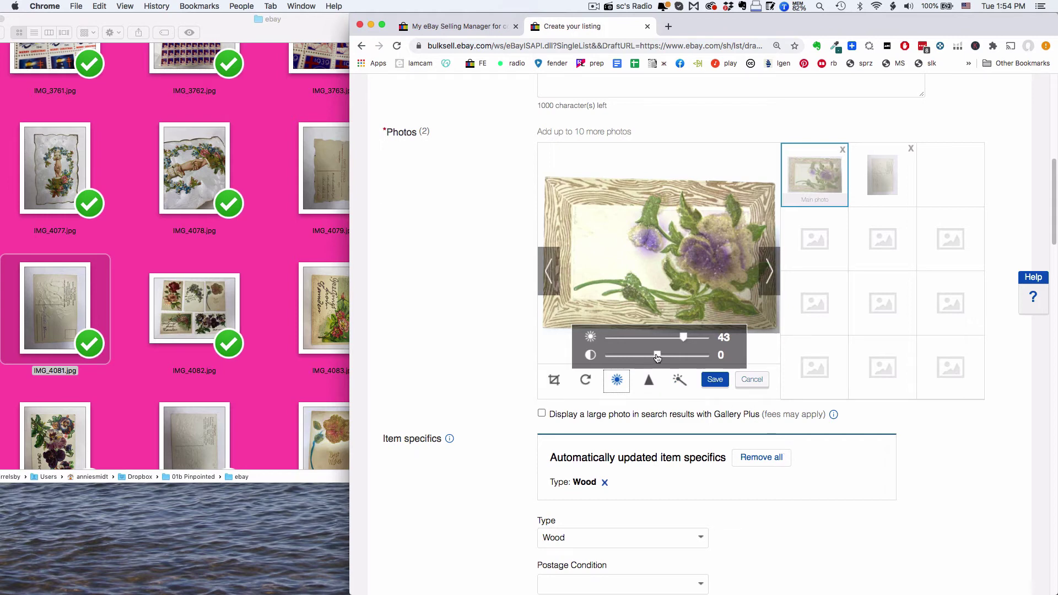
pyautogui.moveTo(659, 358)
pyautogui.mouseDown()
pyautogui.moveTo(671, 359)
pyautogui.moveTo(657, 363)
pyautogui.mouseUp()
pyautogui.moveTo(656, 362)
pyautogui.mouseDown()
pyautogui.moveTo(669, 364)
pyautogui.moveTo(650, 365)
pyautogui.mouseUp()
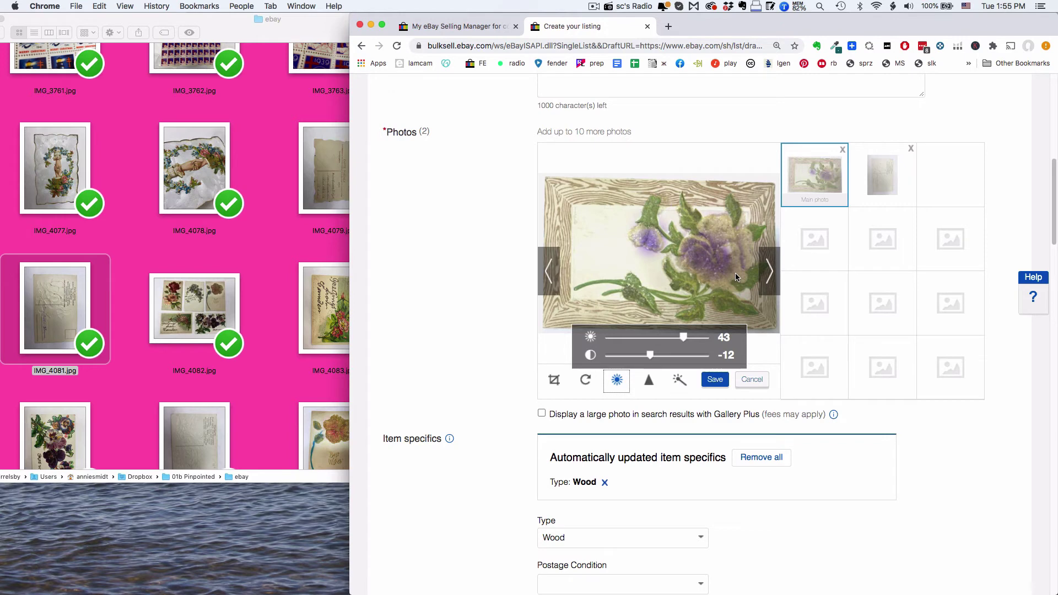
pyautogui.click(713, 379)
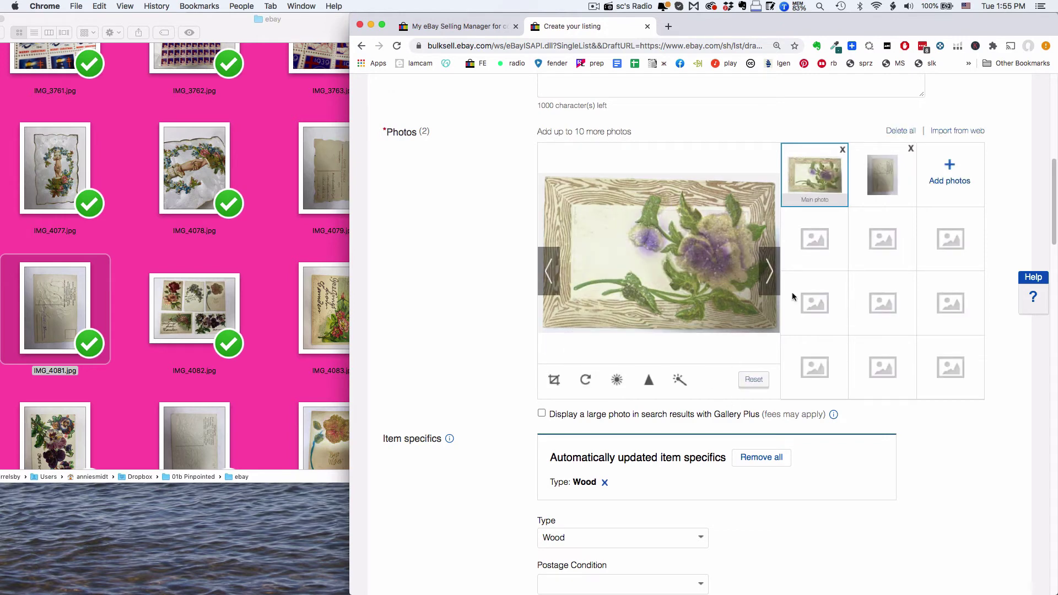
# Step: Rotate the photo of the postcard's back to landscape with upright text, crop it closely around the card, and save
pyautogui.click(880, 174)
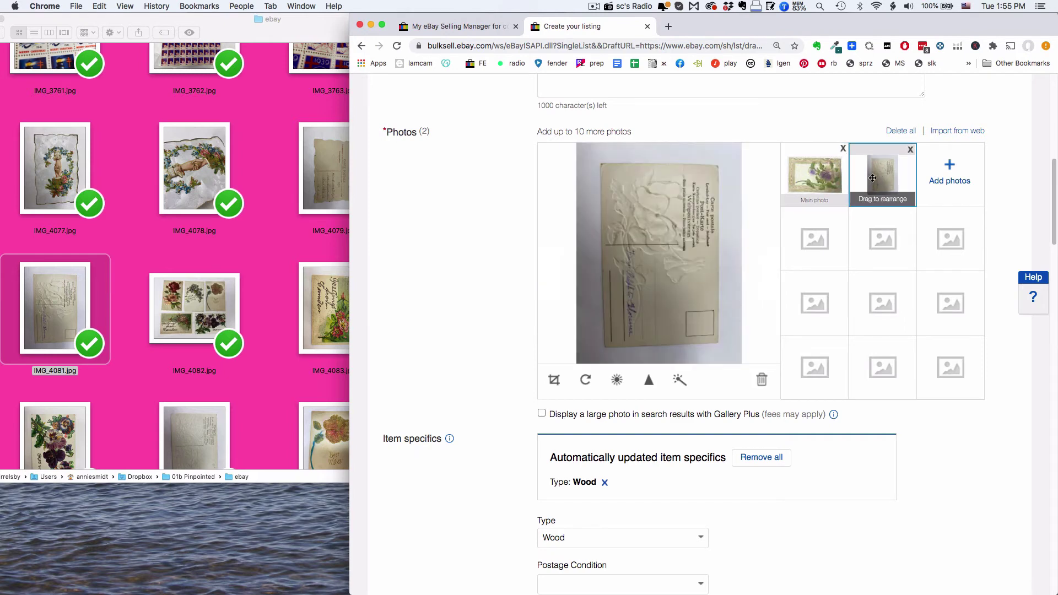
pyautogui.click(587, 380)
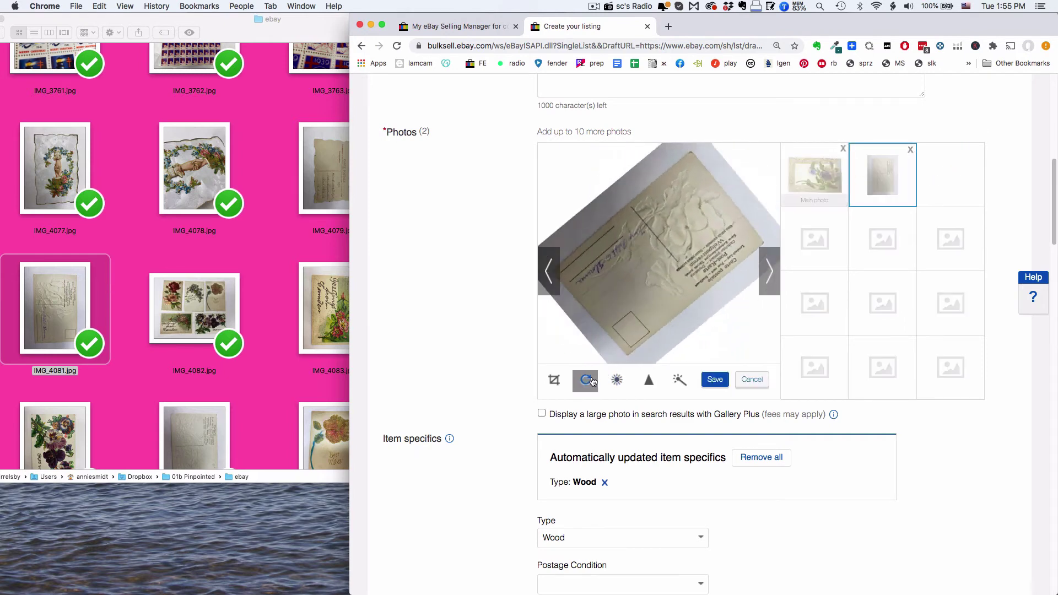
pyautogui.click(555, 380)
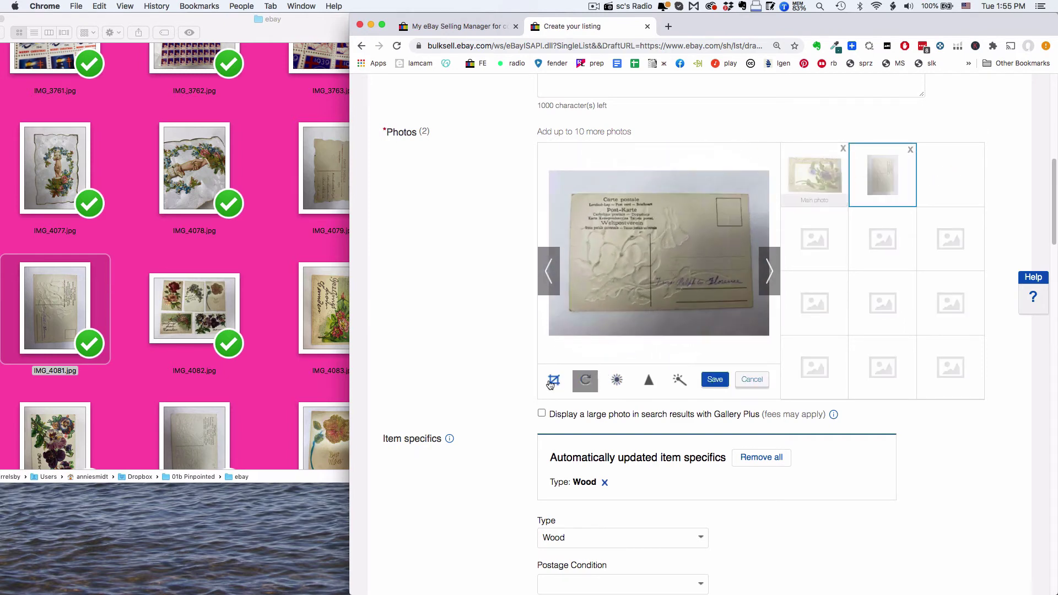
pyautogui.moveTo(648, 219); pyautogui.dragTo(593, 197)
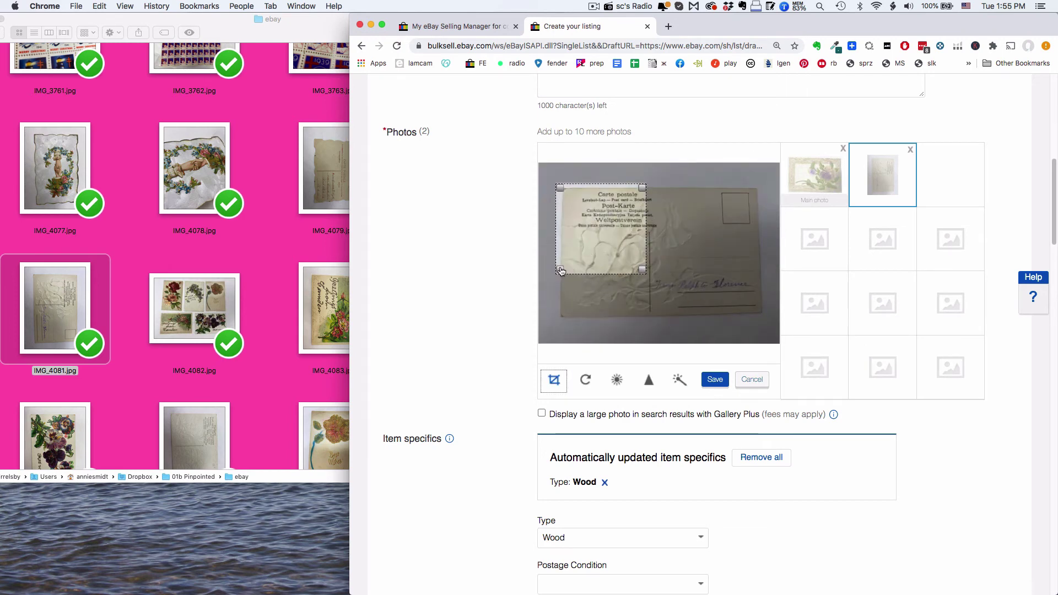
pyautogui.moveTo(555, 282); pyautogui.dragTo(554, 325)
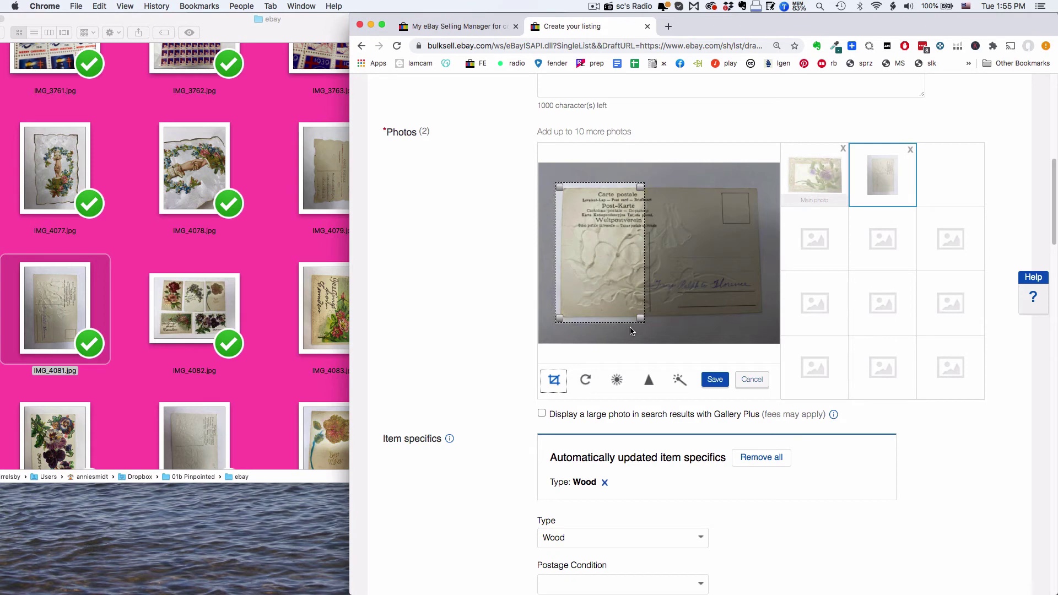
pyautogui.moveTo(640, 319); pyautogui.dragTo(763, 317)
pyautogui.click(712, 382)
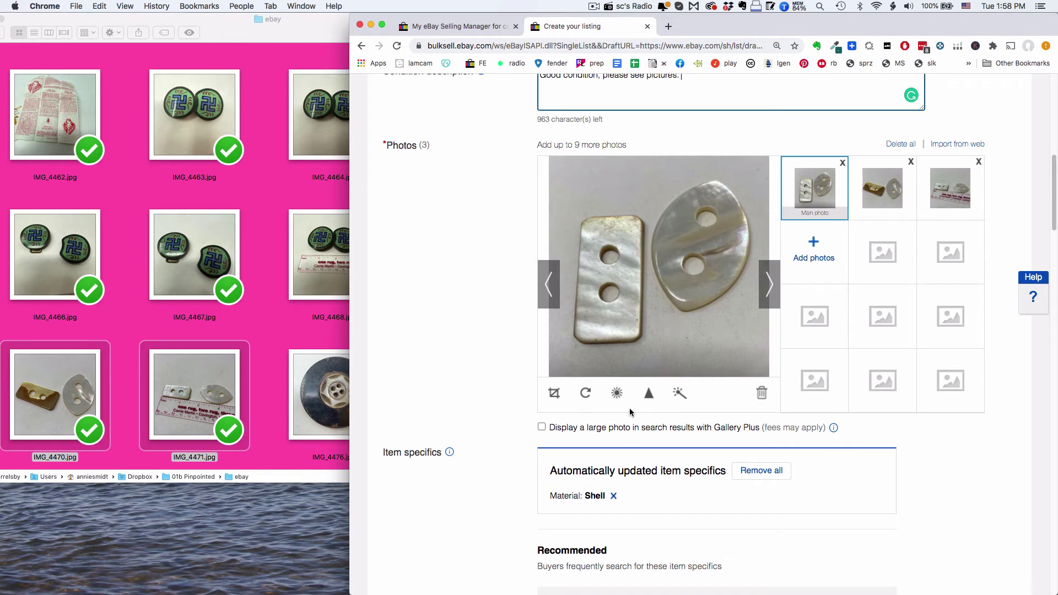
# Step: Set the main shell button photo's brightness to 11 and contrast to 12, and save the adjustment
pyautogui.click(617, 393)
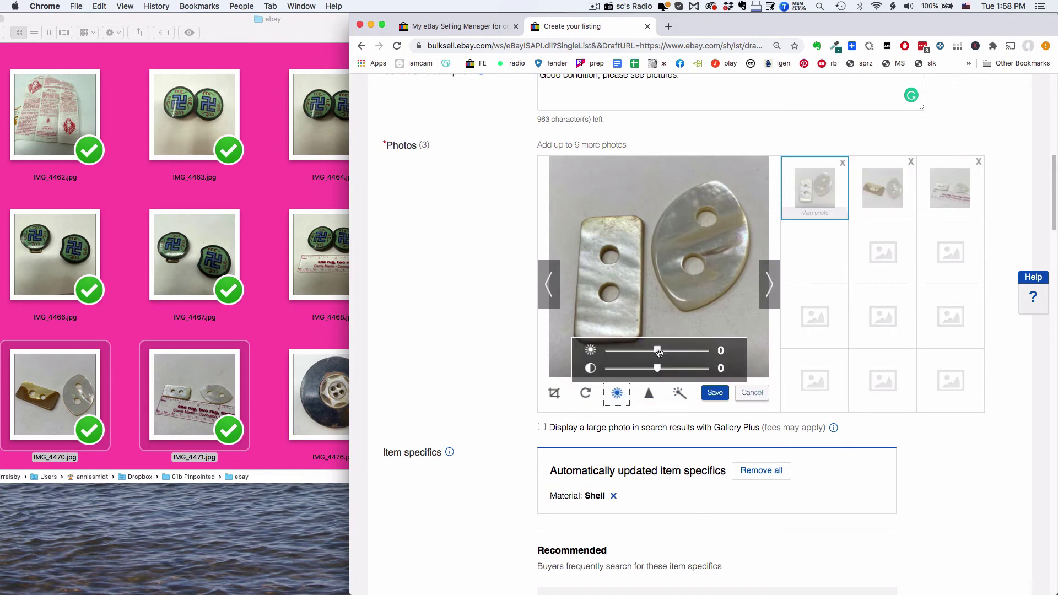
pyautogui.moveTo(658, 352); pyautogui.dragTo(644, 377)
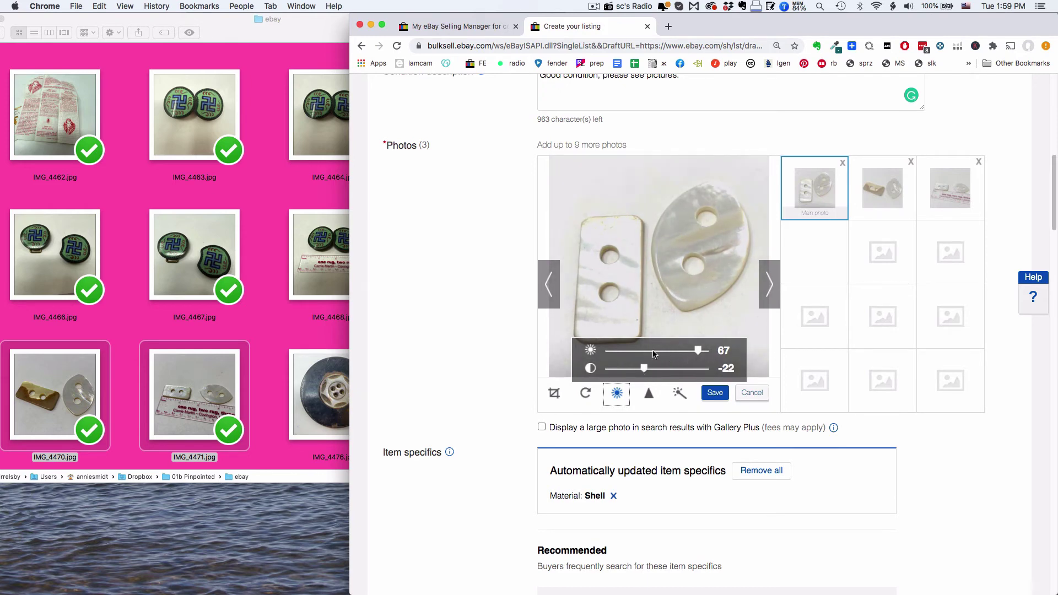
pyautogui.moveTo(699, 351); pyautogui.dragTo(667, 372)
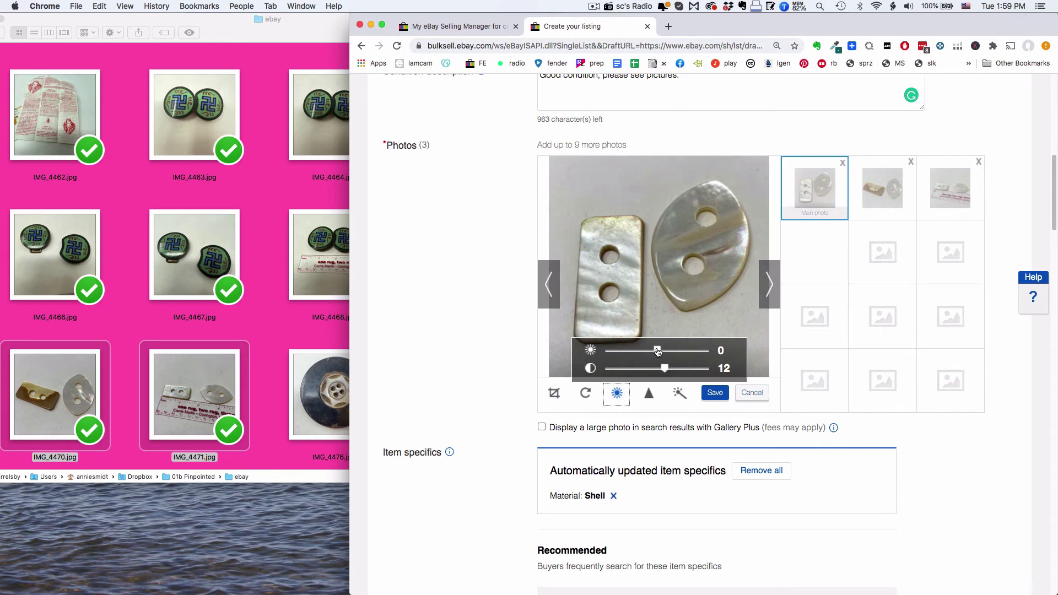
pyautogui.moveTo(657, 351); pyautogui.dragTo(663, 353)
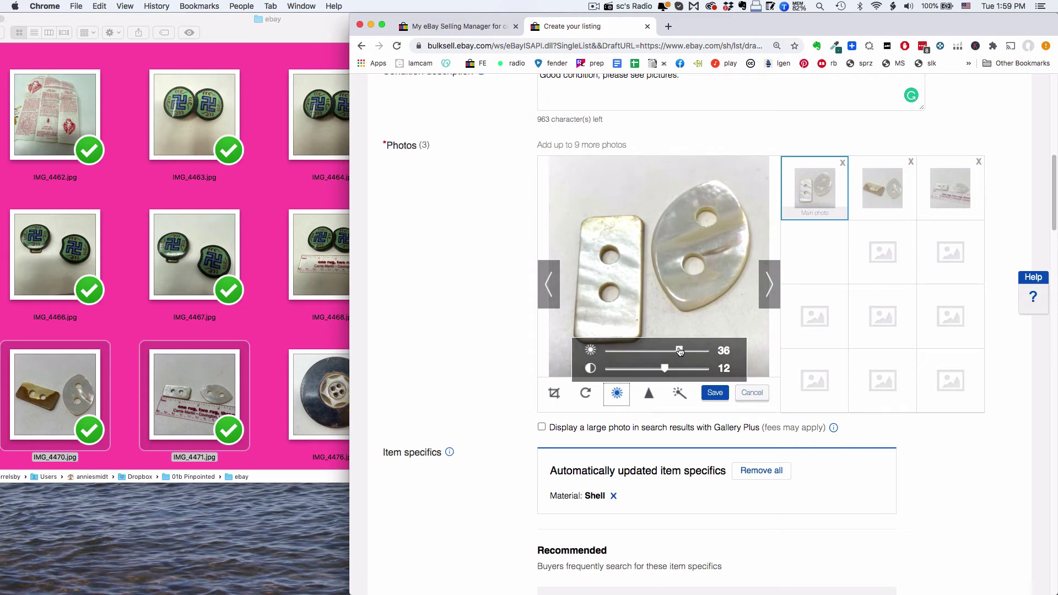
pyautogui.moveTo(677, 351); pyautogui.dragTo(672, 351)
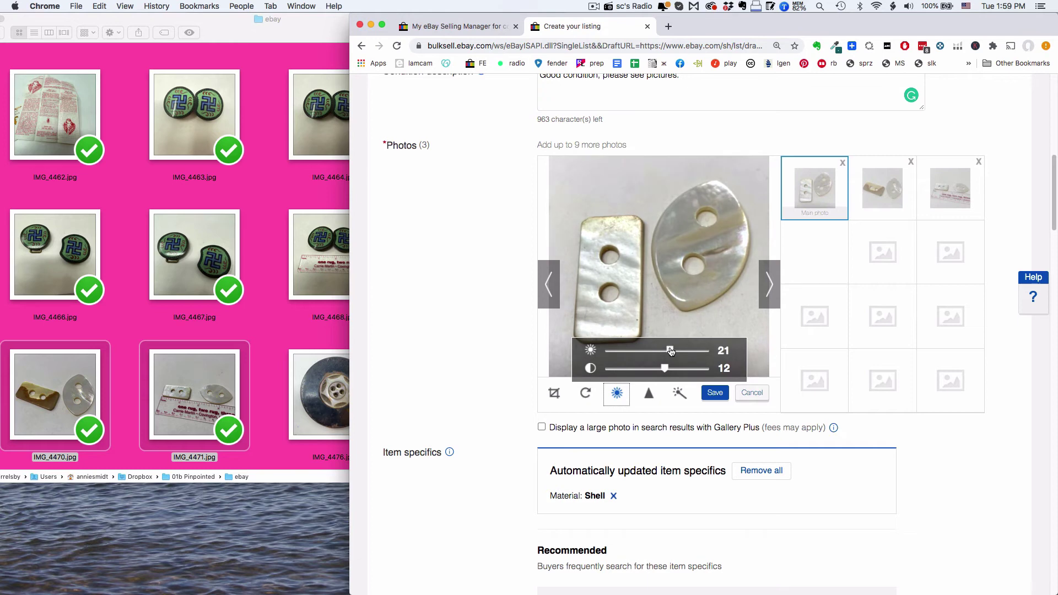
pyautogui.moveTo(670, 351)
pyautogui.mouseDown()
pyautogui.moveTo(687, 352)
pyautogui.moveTo(665, 353)
pyautogui.mouseUp()
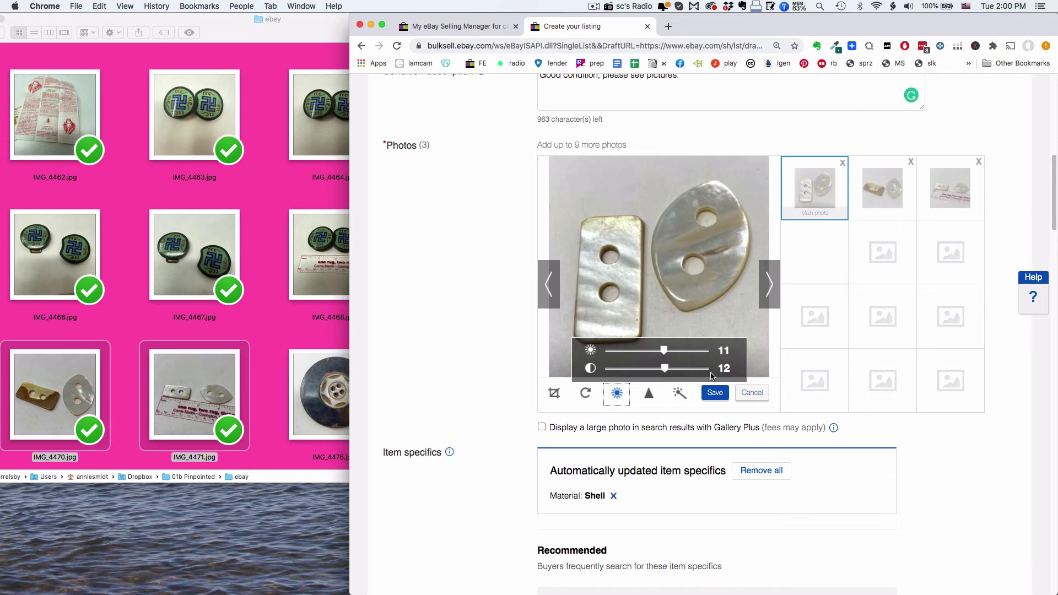
pyautogui.click(715, 394)
# Step: Set the second button photo's brightness to 50 and contrast to 26, and save the adjustment
pyautogui.click(878, 197)
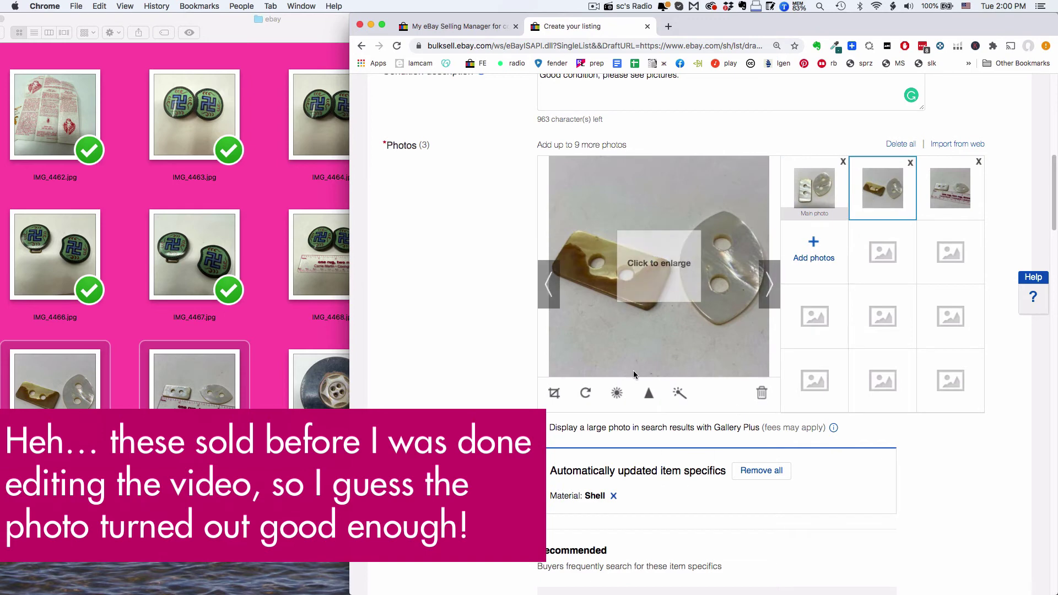
pyautogui.click(616, 393)
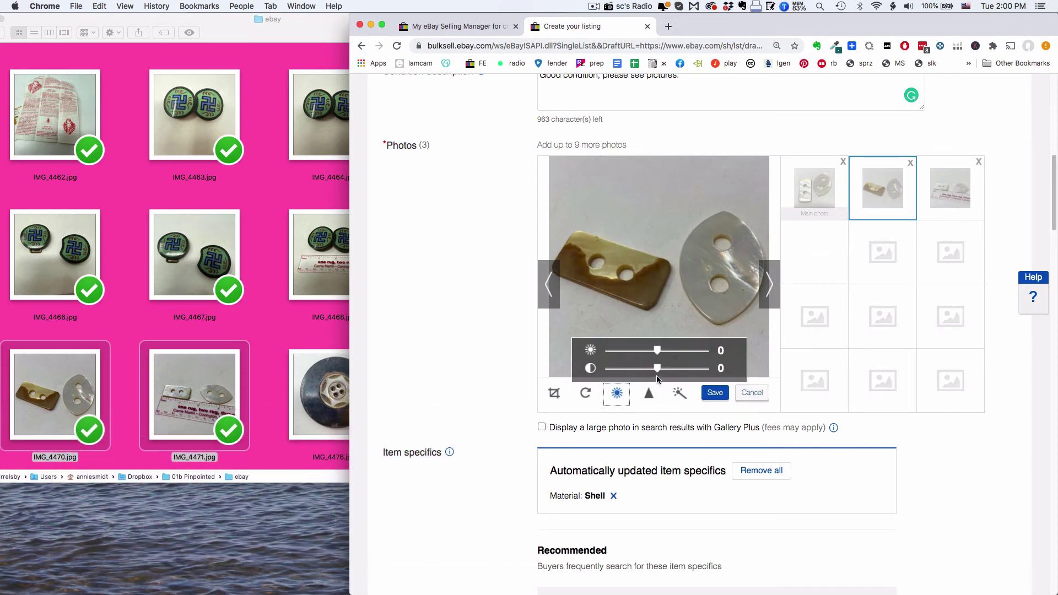
pyautogui.moveTo(657, 368); pyautogui.dragTo(689, 359)
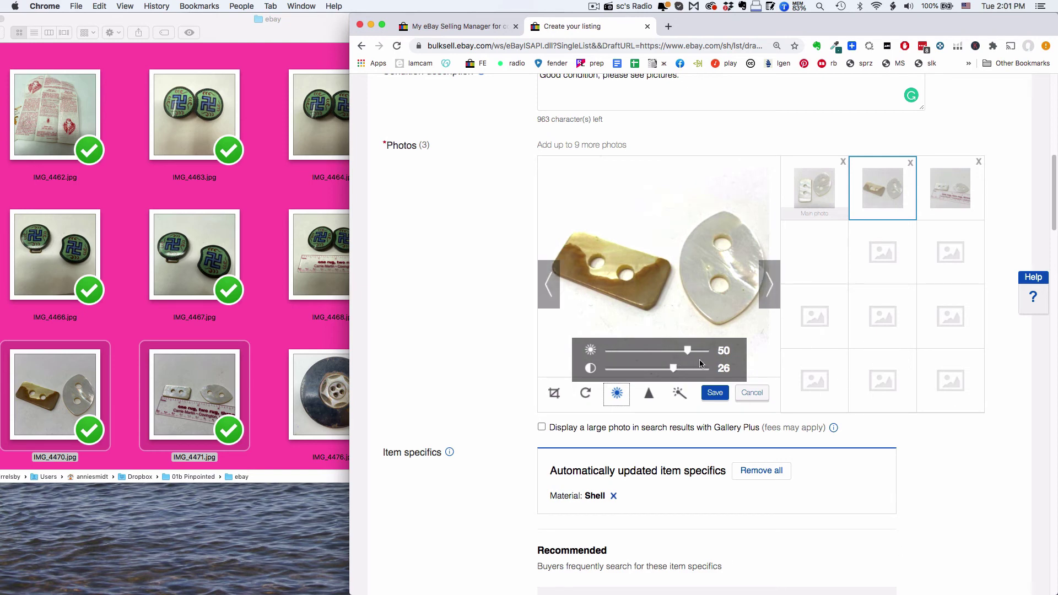
pyautogui.click(715, 392)
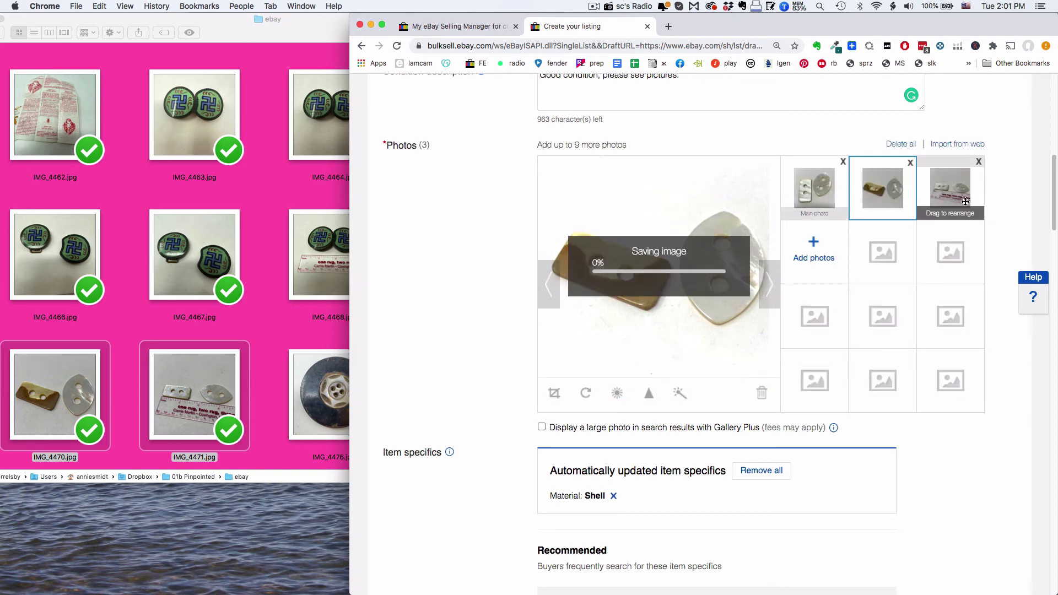
# Step: Set the third button photo, the one with the ruler, to brightness 10 and contrast 12, and save the adjustment
pyautogui.click(951, 187)
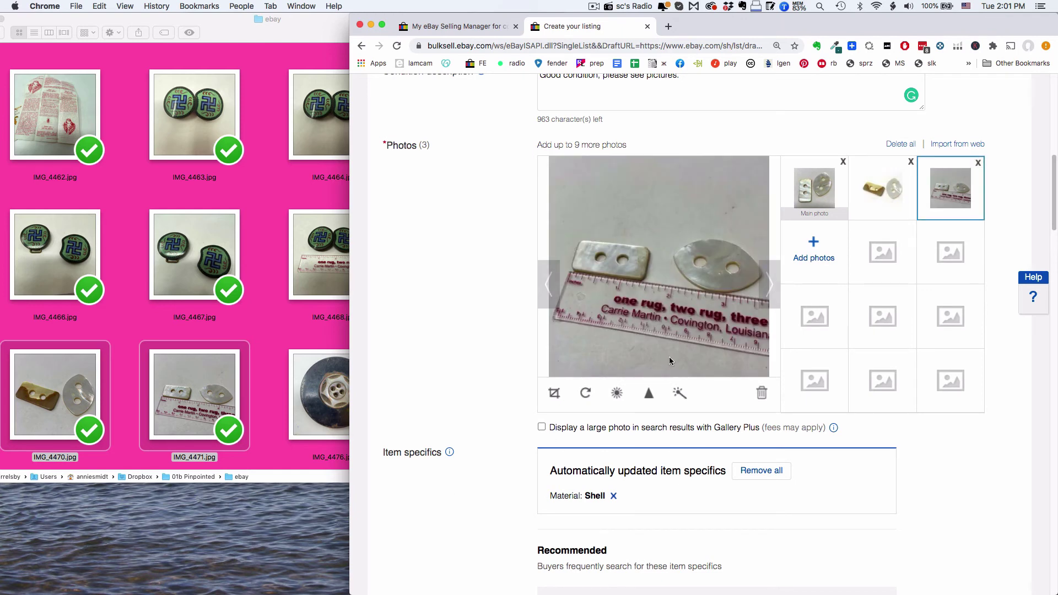
pyautogui.click(616, 392)
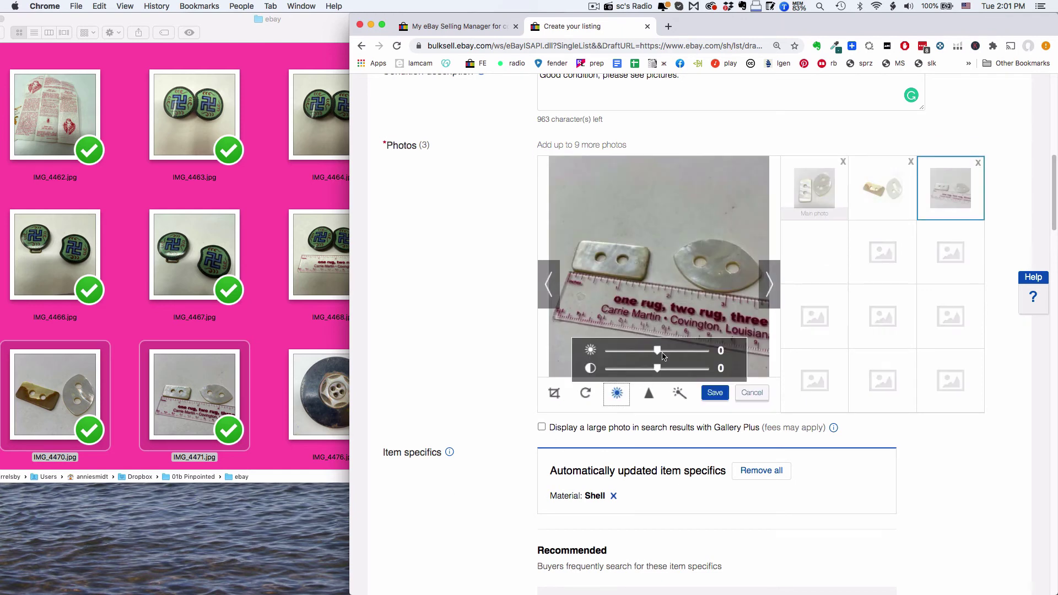
pyautogui.moveTo(657, 351)
pyautogui.mouseDown()
pyautogui.moveTo(684, 350)
pyautogui.moveTo(660, 369)
pyautogui.moveTo(723, 362)
pyautogui.moveTo(660, 377)
pyautogui.moveTo(665, 355)
pyautogui.mouseUp()
pyautogui.moveTo(660, 368); pyautogui.dragTo(667, 373)
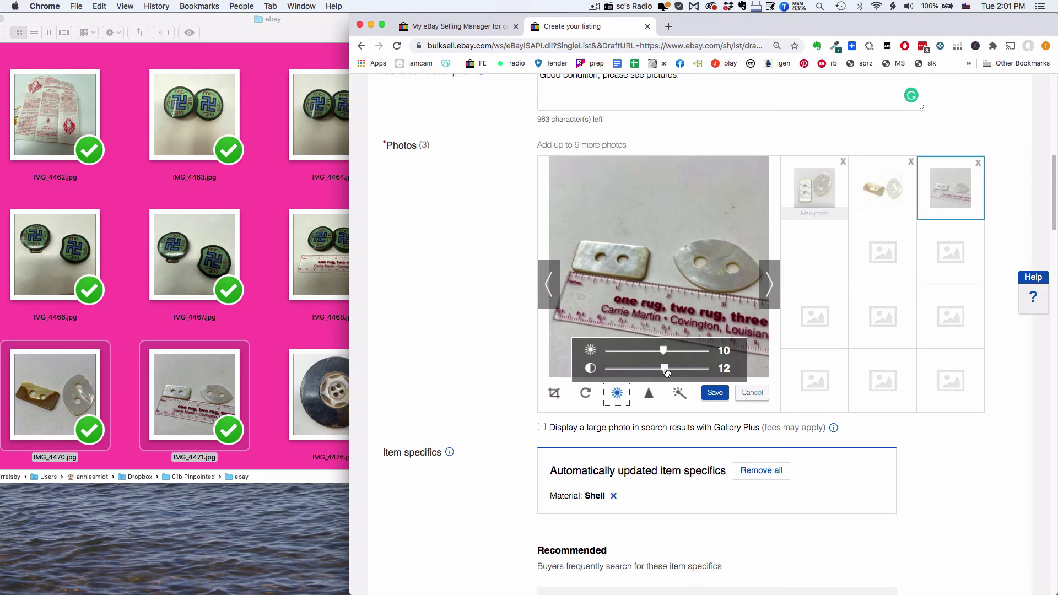
pyautogui.click(714, 394)
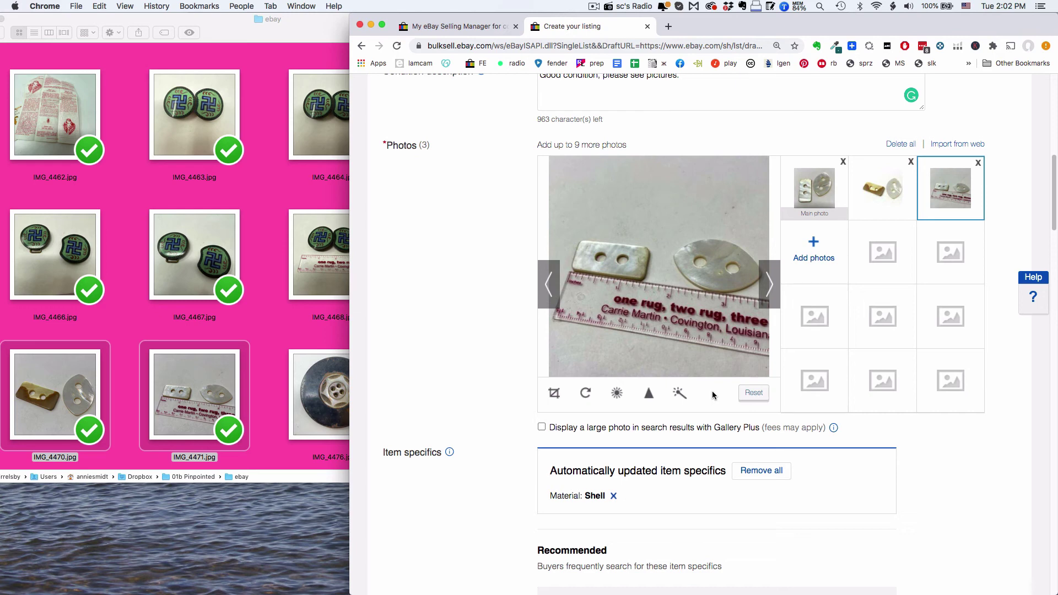
pyautogui.scroll(-10, 712, 391)
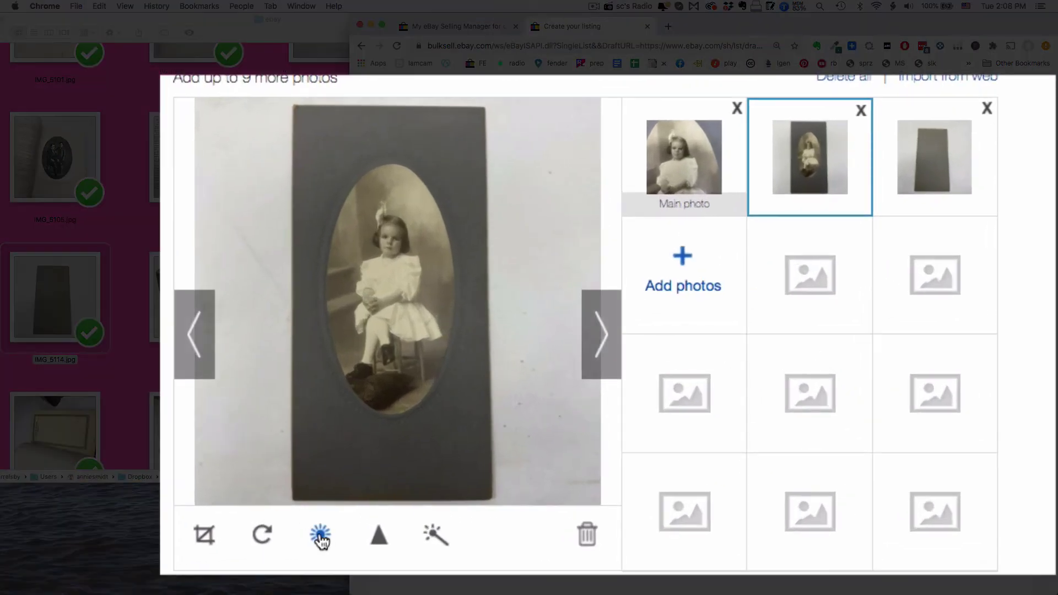
pyautogui.click(320, 535)
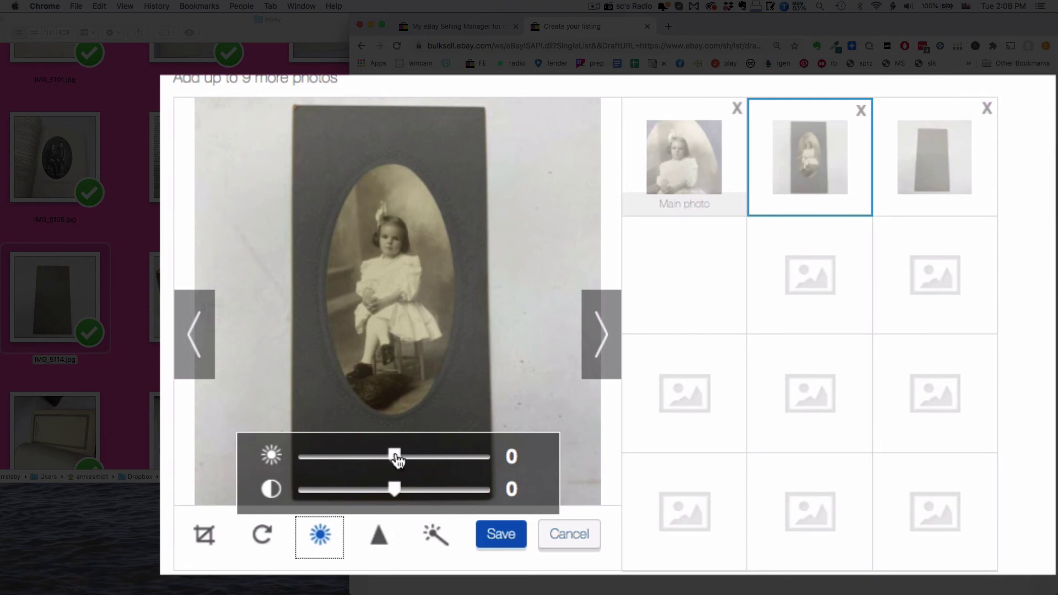
pyautogui.moveTo(396, 460); pyautogui.dragTo(435, 473)
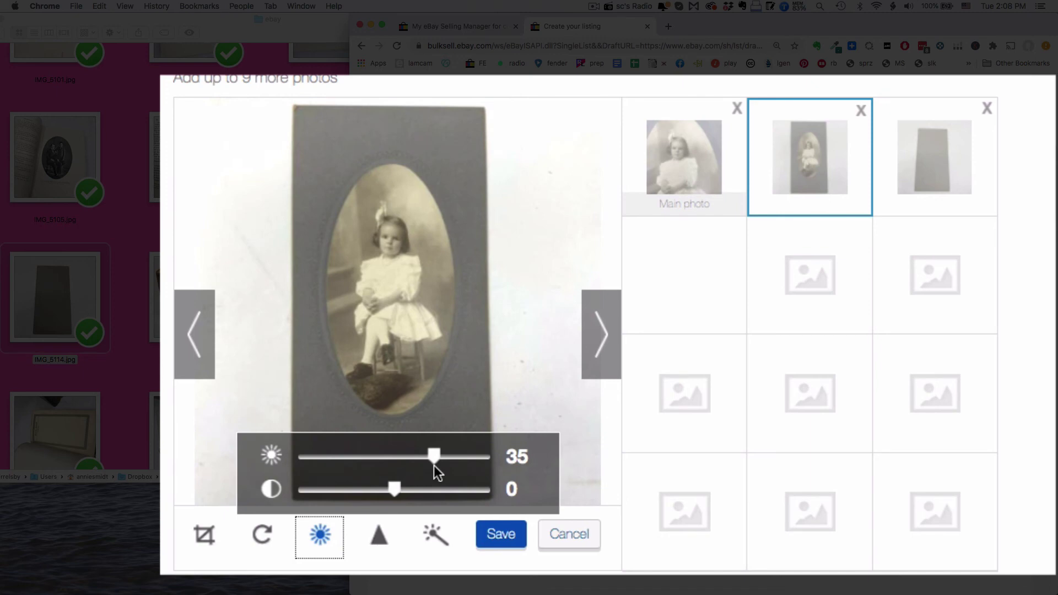
pyautogui.moveTo(434, 466); pyautogui.dragTo(443, 467)
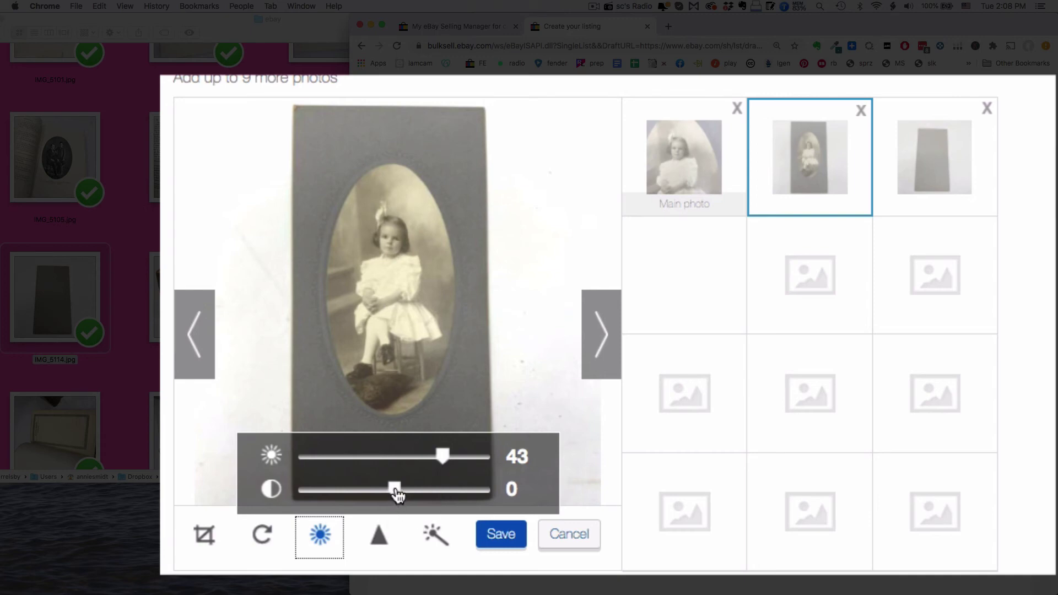
pyautogui.moveTo(395, 492); pyautogui.dragTo(445, 477)
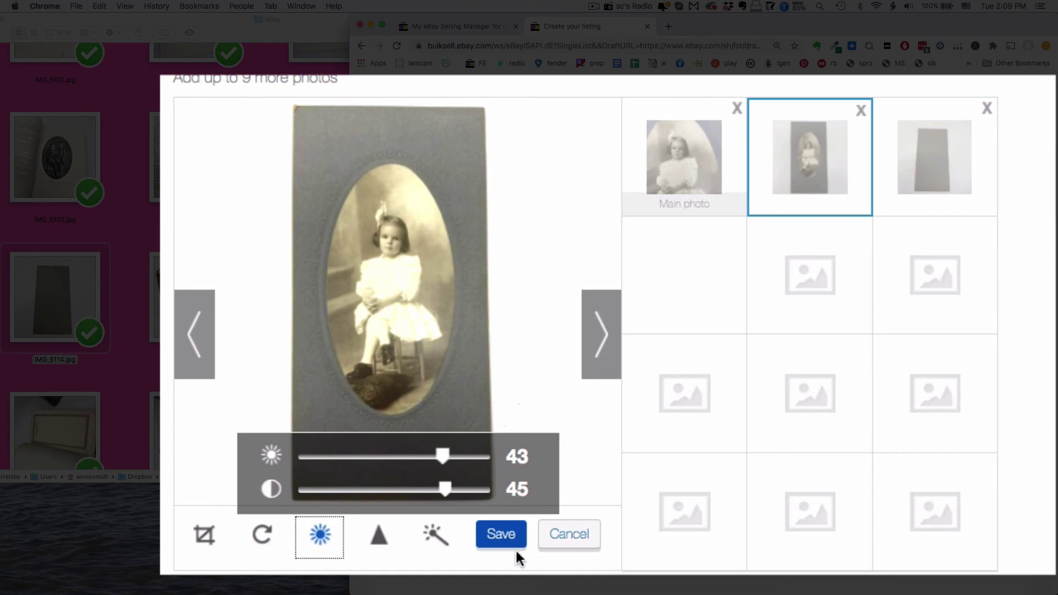
pyautogui.click(571, 534)
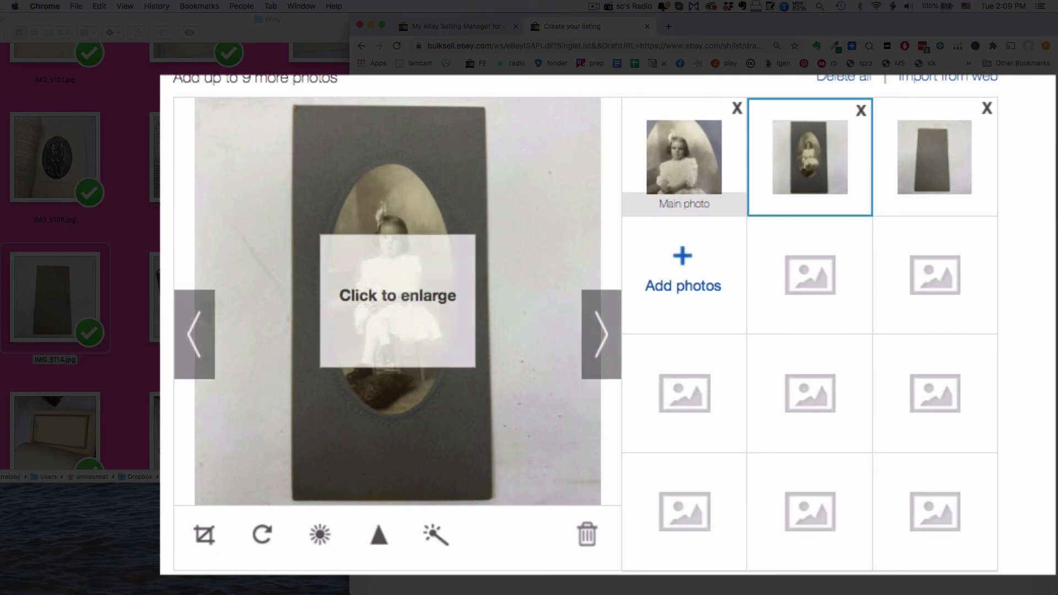
# Step: View the second portrait photo enlarged, crop it closely around the full card mount, and save
pyautogui.click(419, 298)
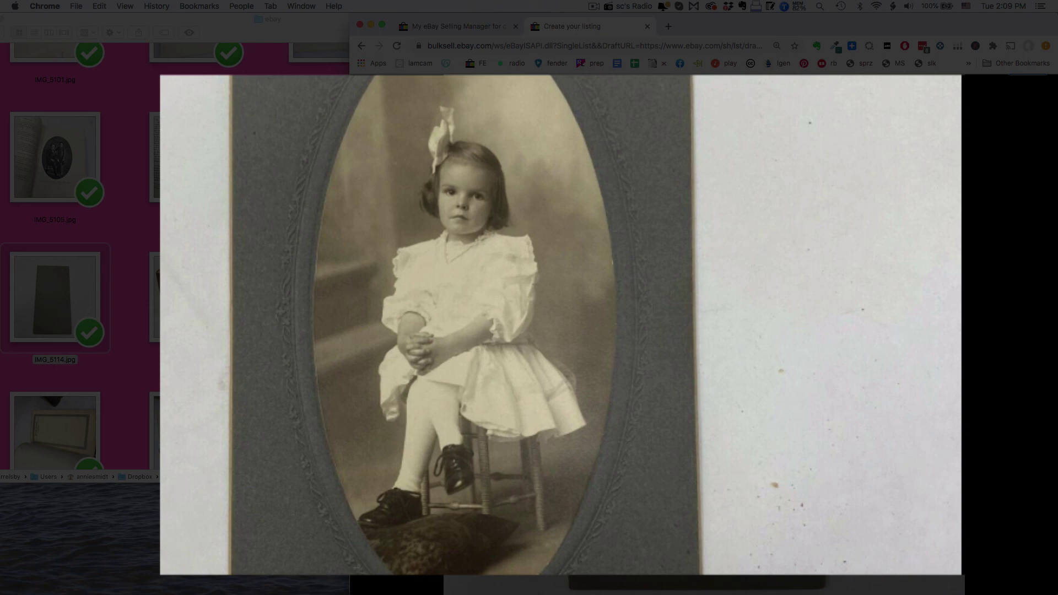
pyautogui.press('Escape')
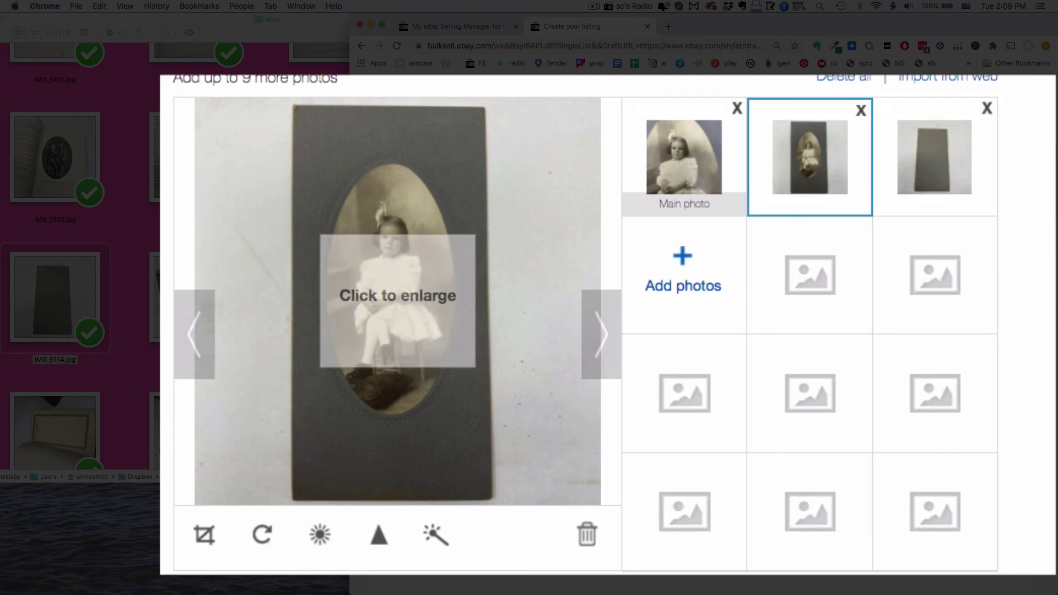
pyautogui.click(204, 535)
pyautogui.moveTo(400, 300); pyautogui.dragTo(378, 215)
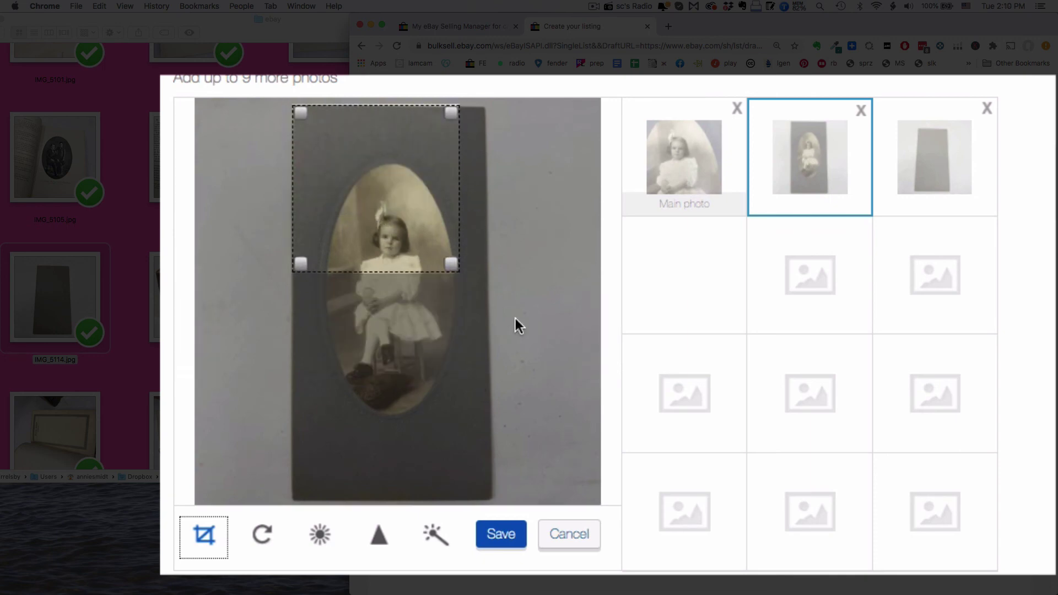
pyautogui.moveTo(456, 266); pyautogui.dragTo(495, 521)
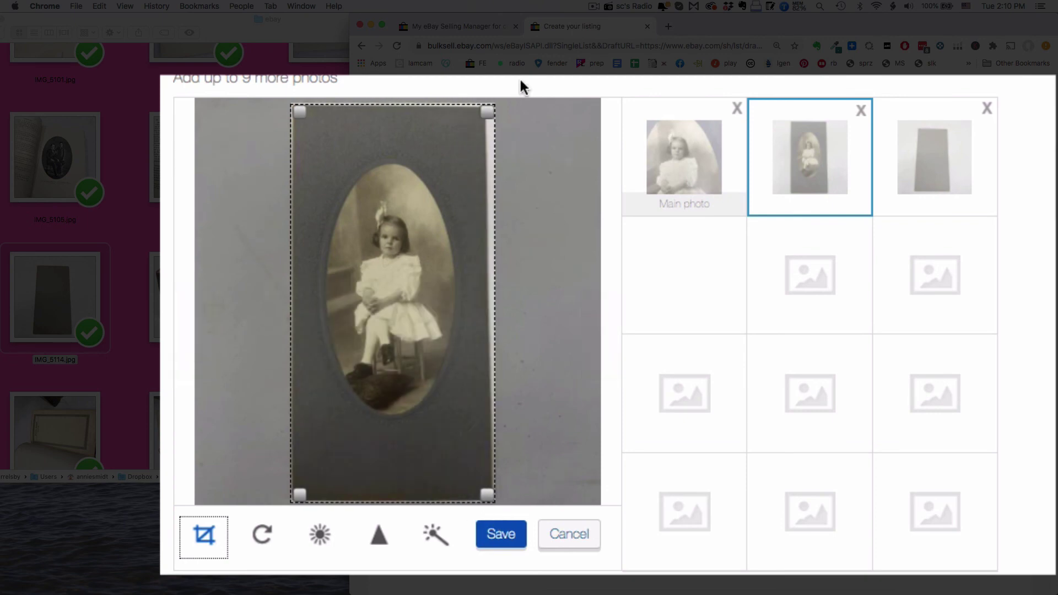
pyautogui.click(504, 536)
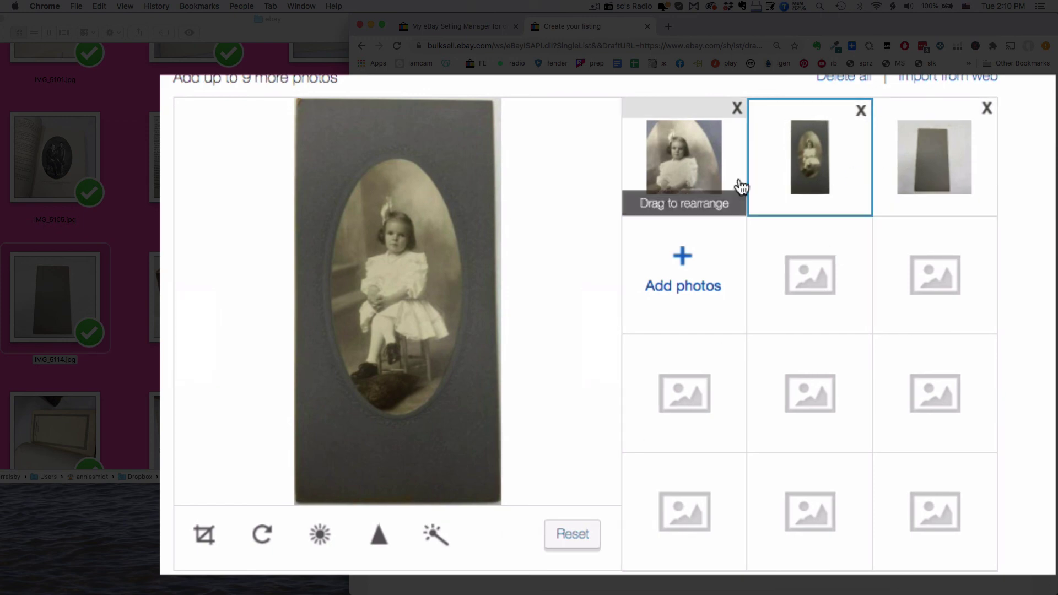
# Step: Review the main and second portrait photos, crop the photo of the card's back with a narrow margin around the card, and save
pyautogui.click(693, 163)
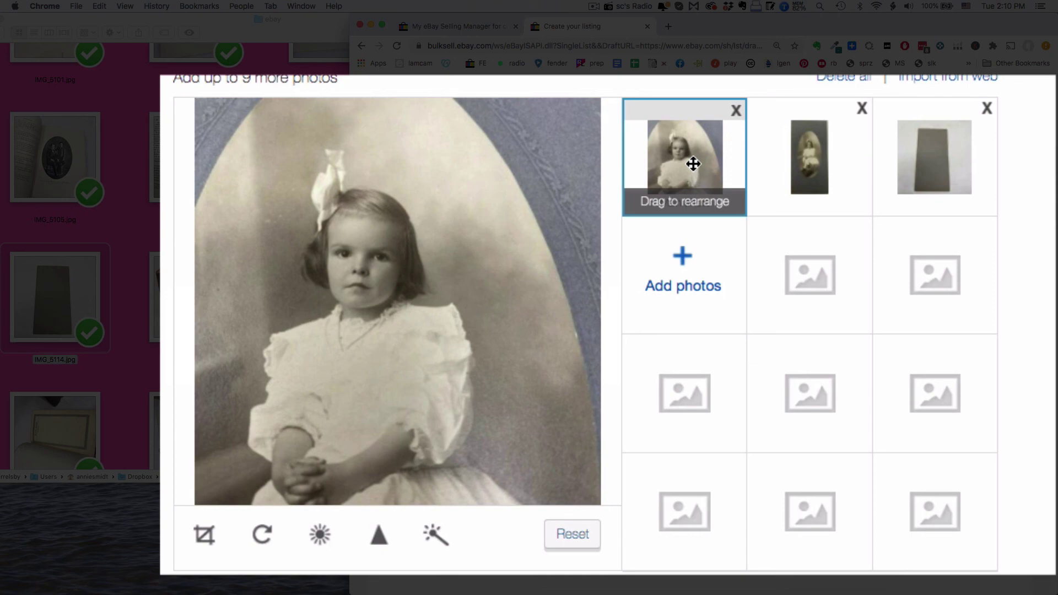
pyautogui.click(801, 156)
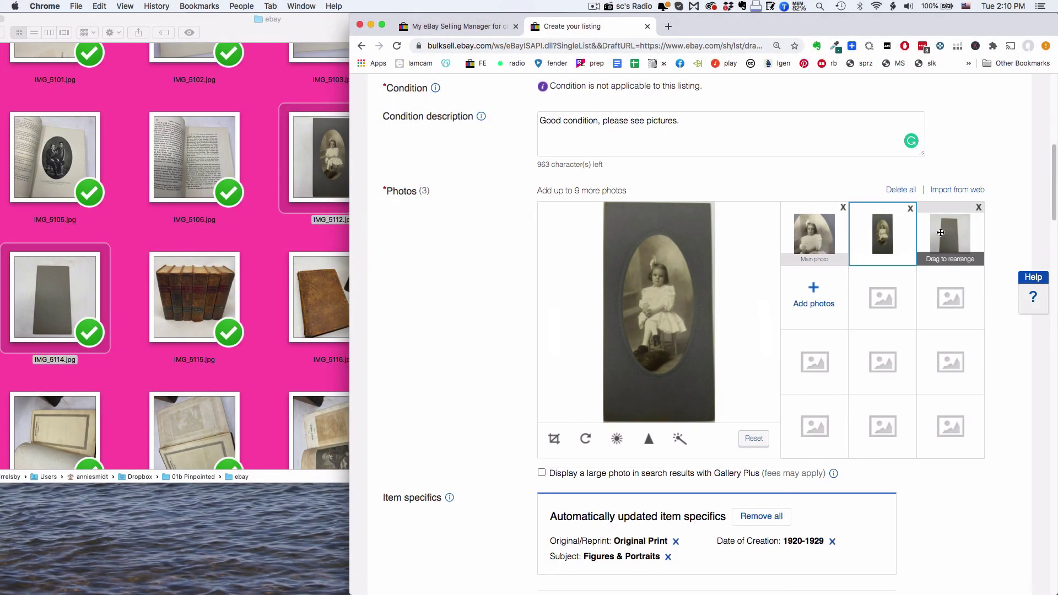
pyautogui.click(962, 196)
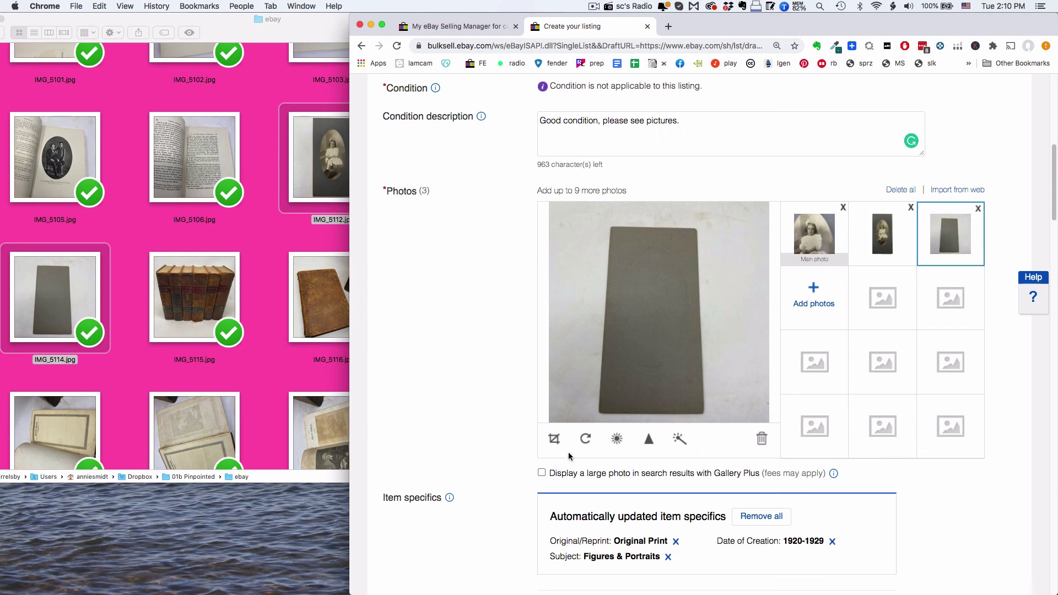
pyautogui.click(555, 439)
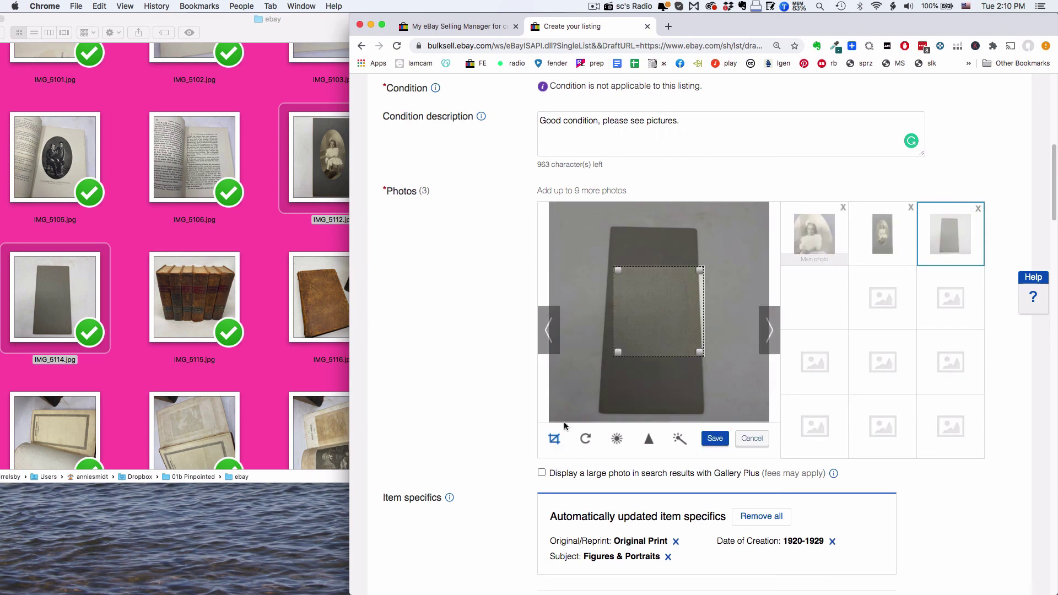
pyautogui.moveTo(682, 297); pyautogui.dragTo(667, 250)
pyautogui.moveTo(685, 304); pyautogui.dragTo(710, 417)
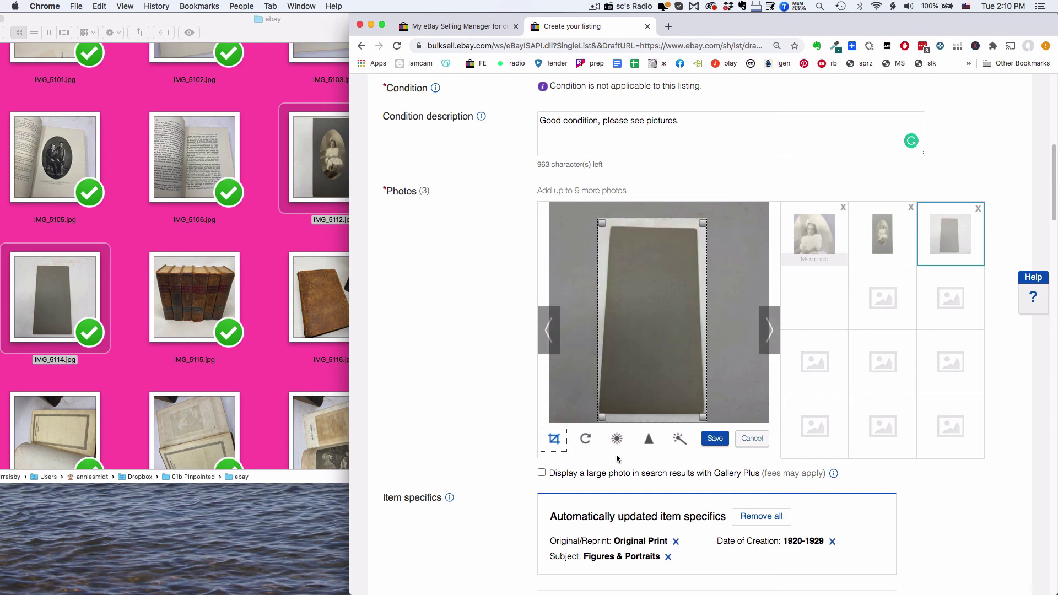
pyautogui.moveTo(602, 417); pyautogui.dragTo(599, 416)
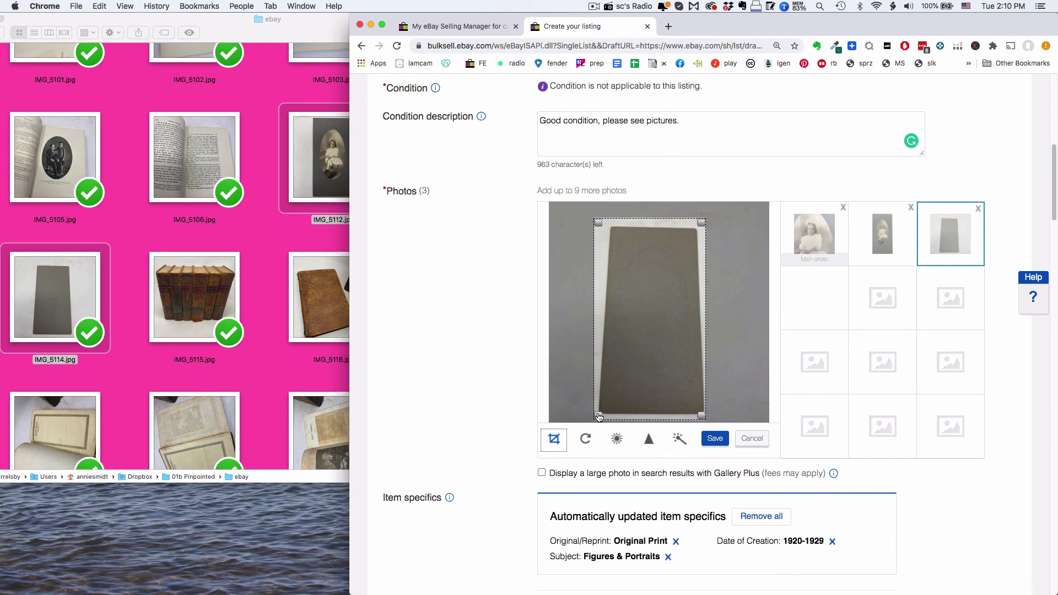
pyautogui.click(720, 439)
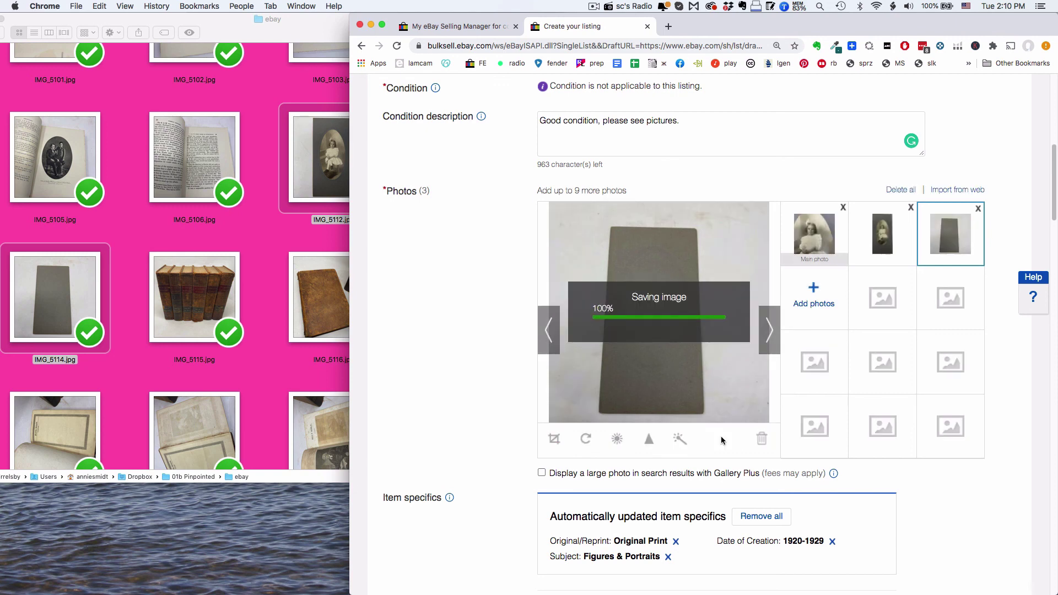
pyautogui.scroll(-6, 721, 439)
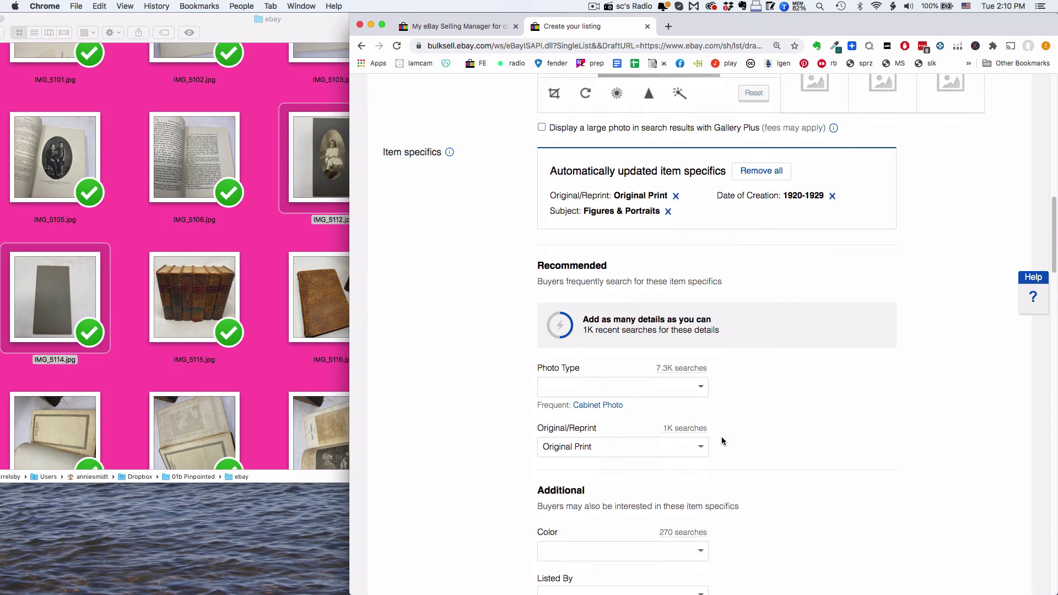
pyautogui.scroll(5, 721, 437)
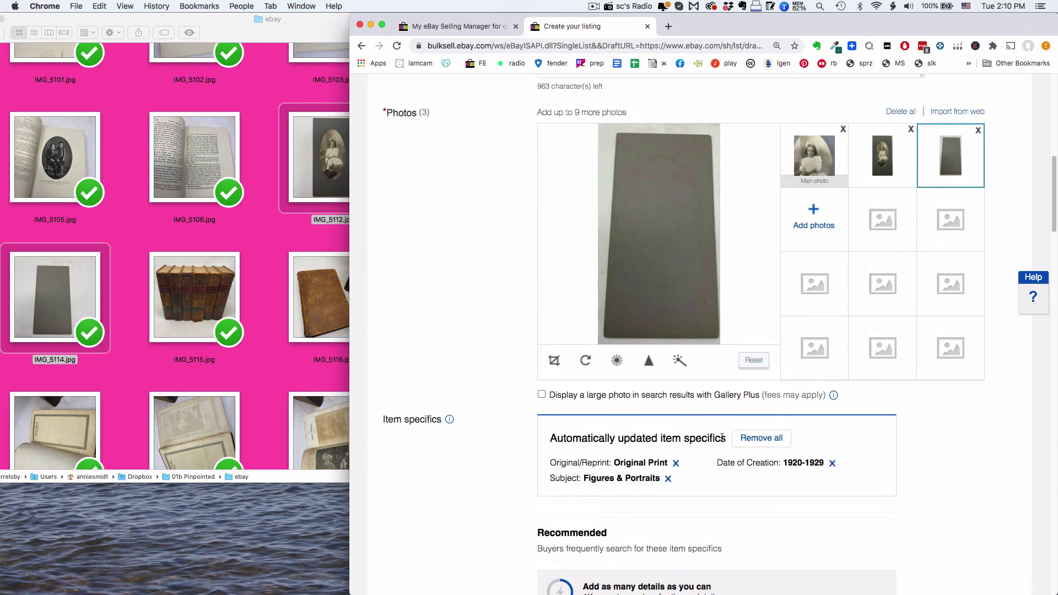